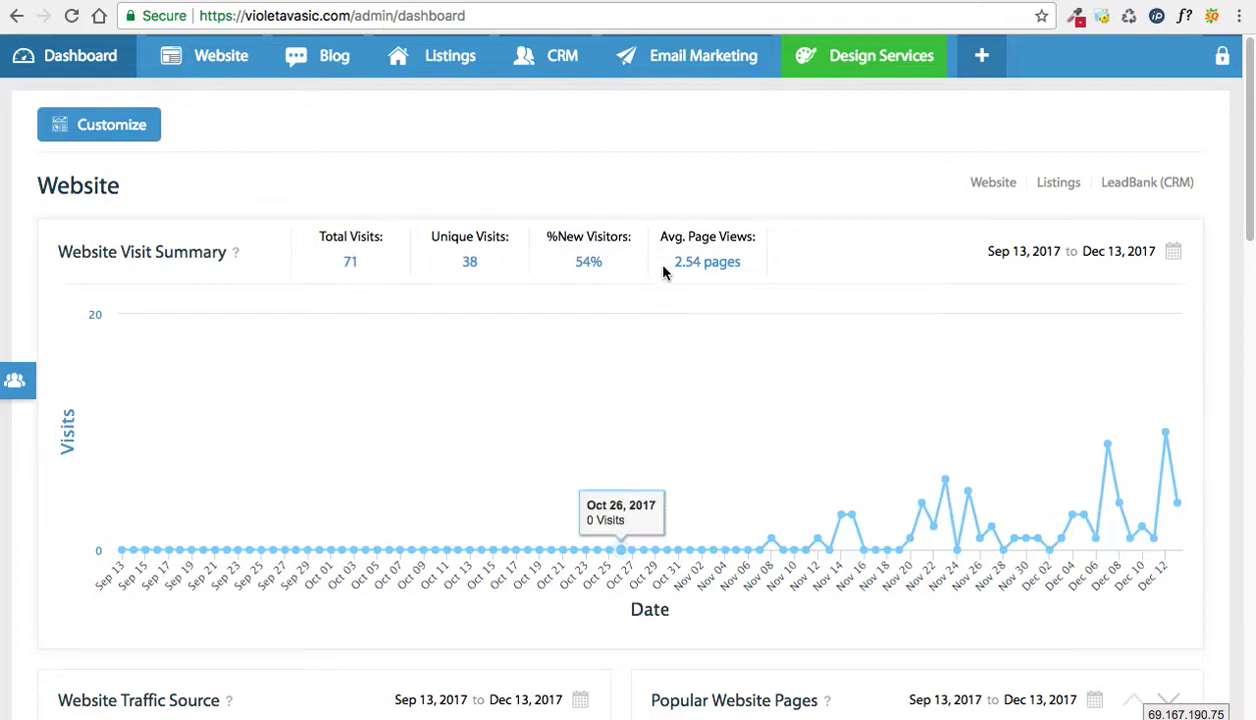
Step: Open the Testimonials management page from the Website menu
{"action": "left_click", "coordinate": [685, 206]}
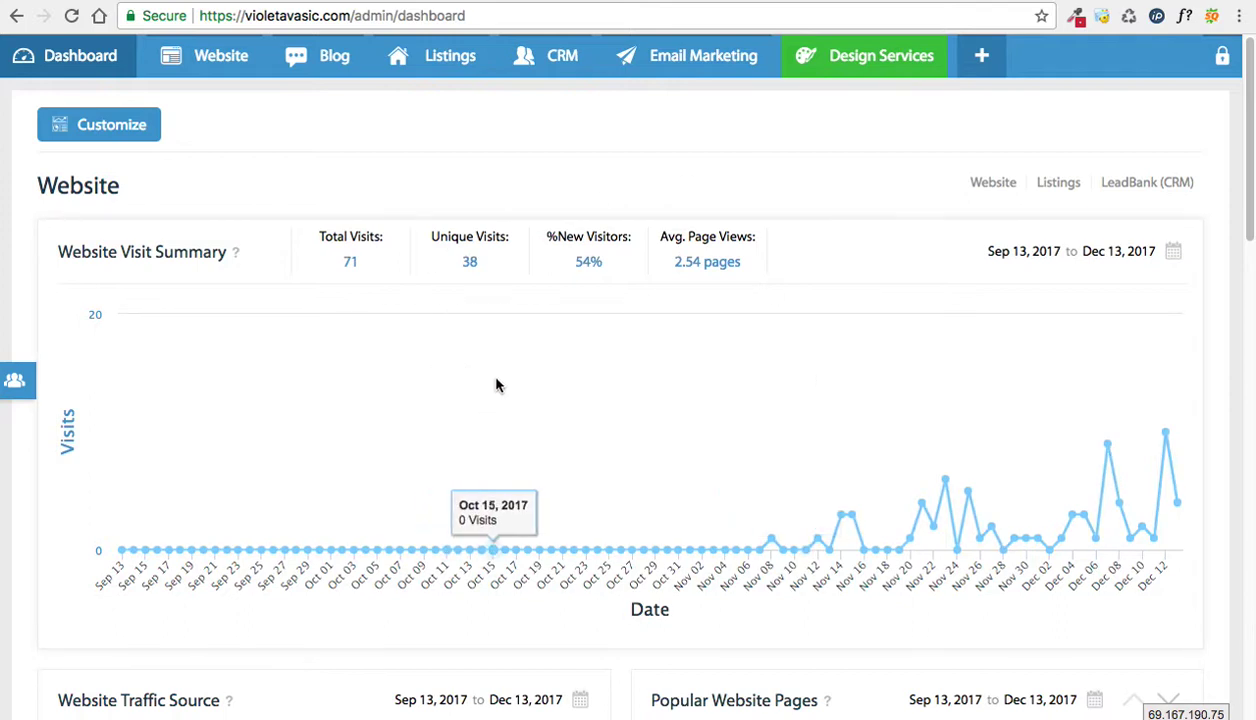
{"action": "left_click", "coordinate": [210, 54]}
{"action": "left_click", "coordinate": [180, 170]}
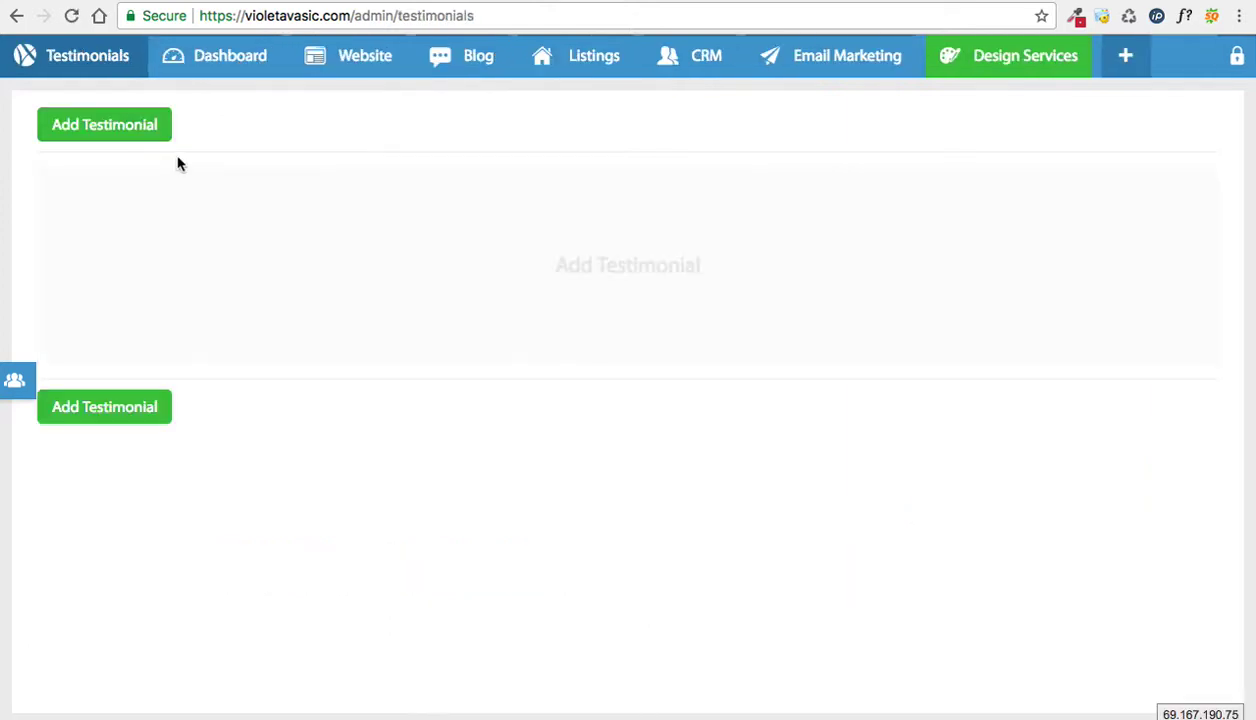
Step: Start a new testimonial and begin creating a new contact from its contact field
{"action": "left_click", "coordinate": [123, 128]}
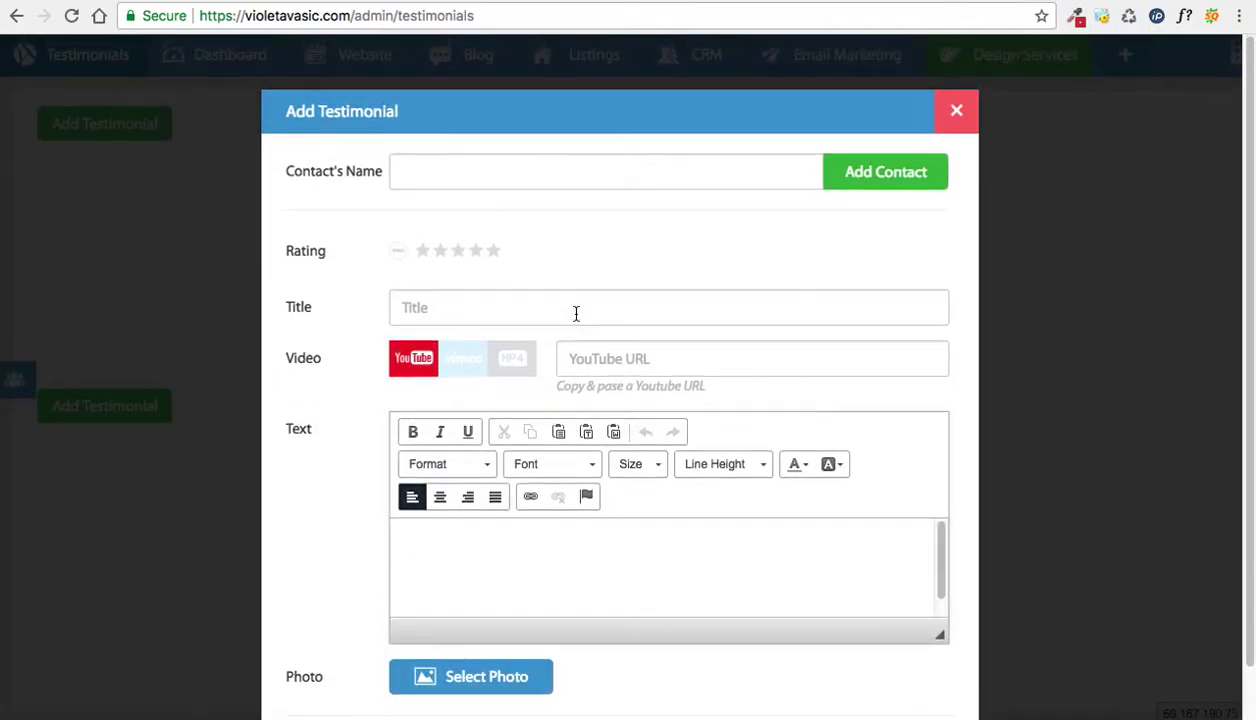
{"action": "left_click_drag", "start_coordinate": [287, 180], "coordinate": [379, 177]}
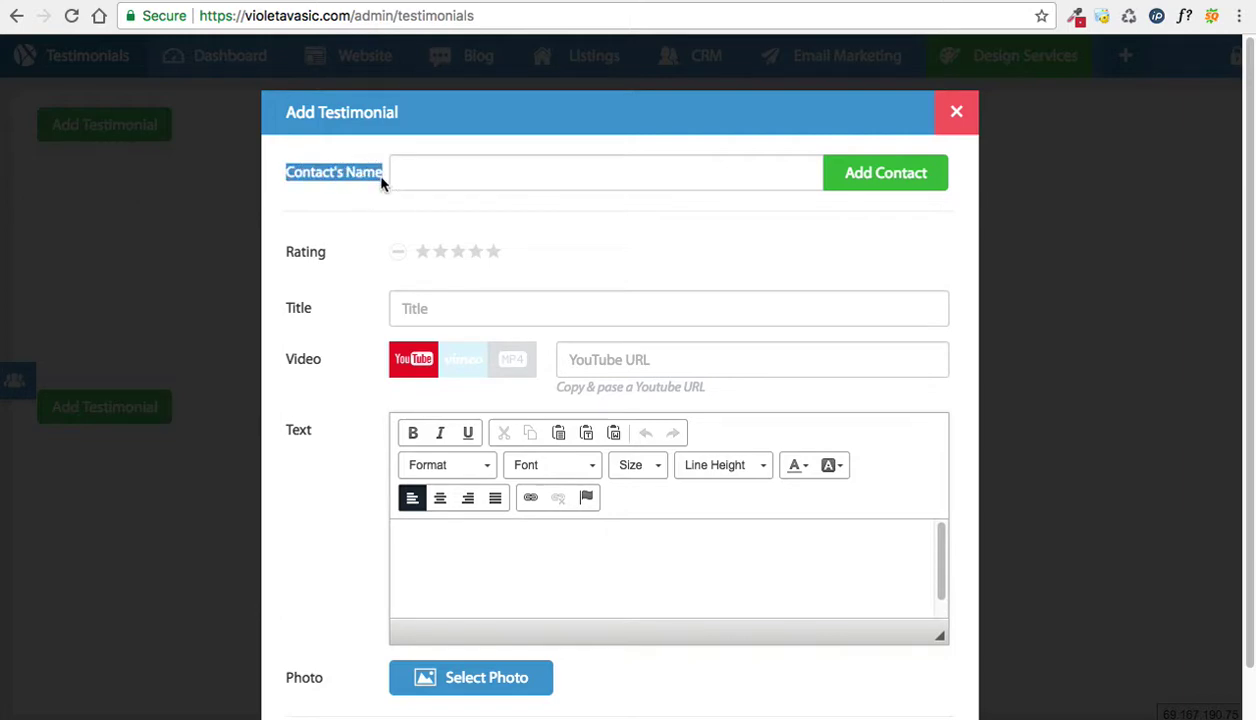
{"action": "left_click", "coordinate": [378, 184]}
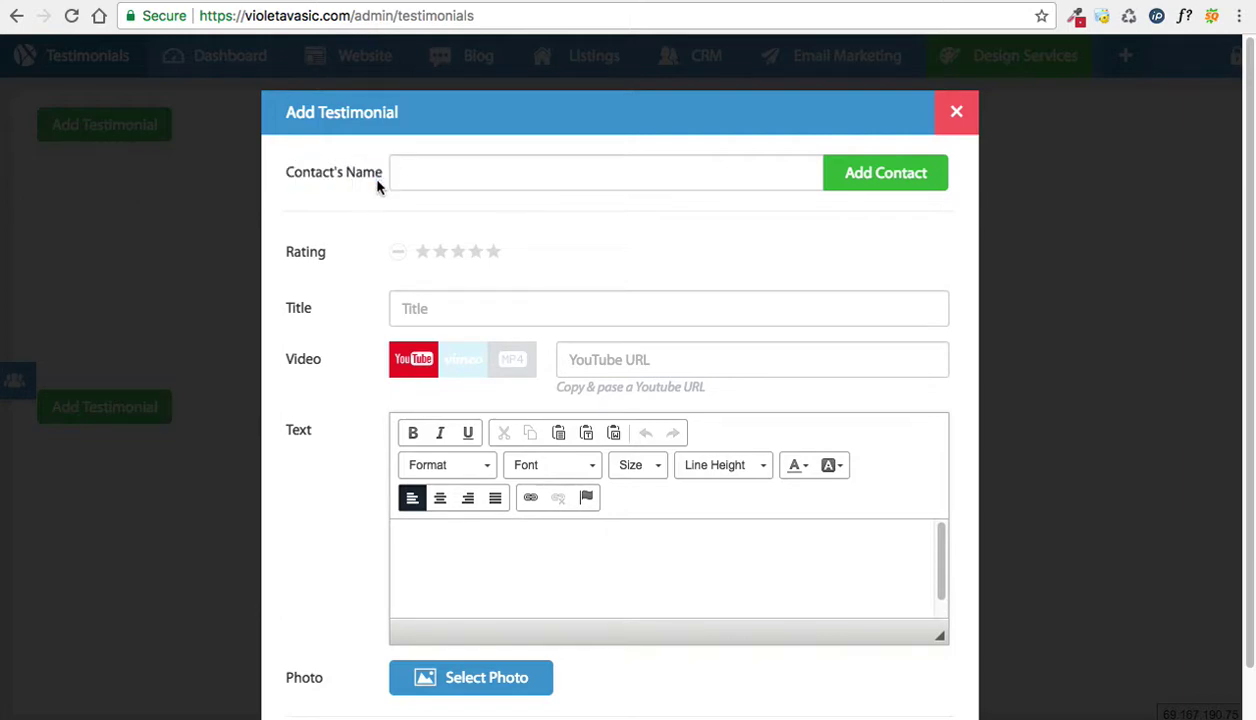
{"action": "left_click", "coordinate": [887, 176]}
Step: Create a new contact with the reviewer's first and last name and save it
{"action": "left_click", "coordinate": [435, 362]}
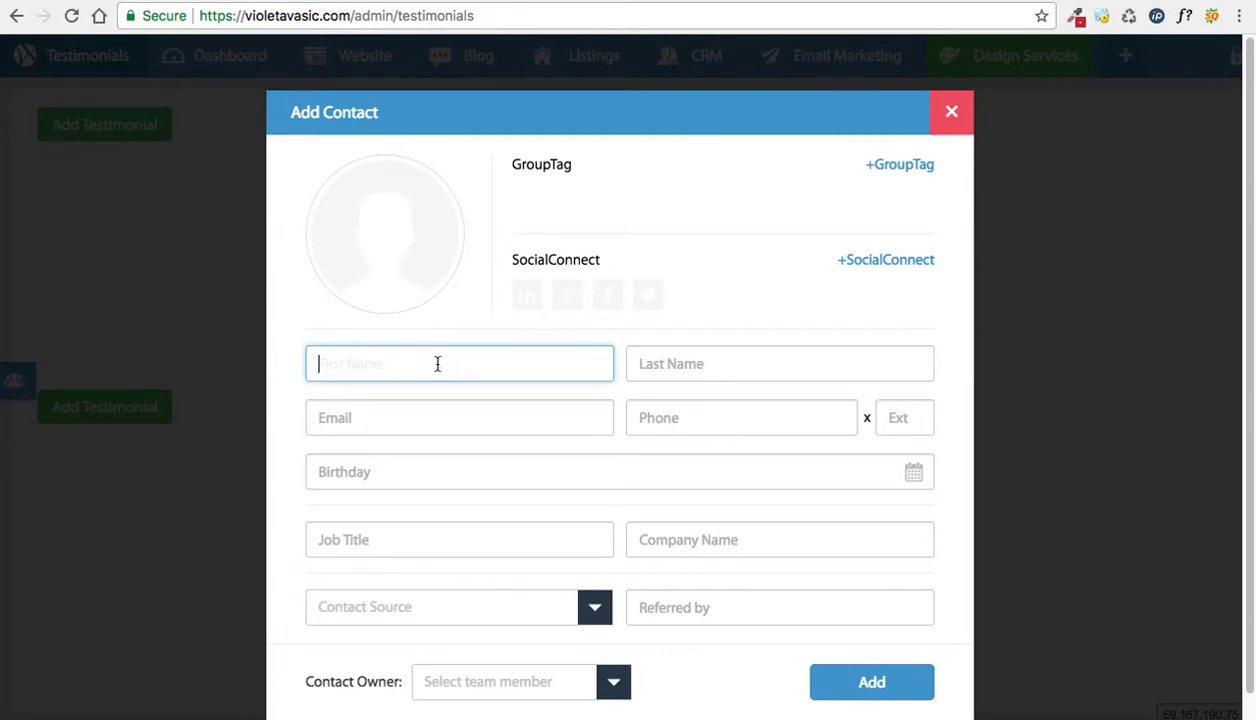
{"action": "left_click", "coordinate": [724, 336]}
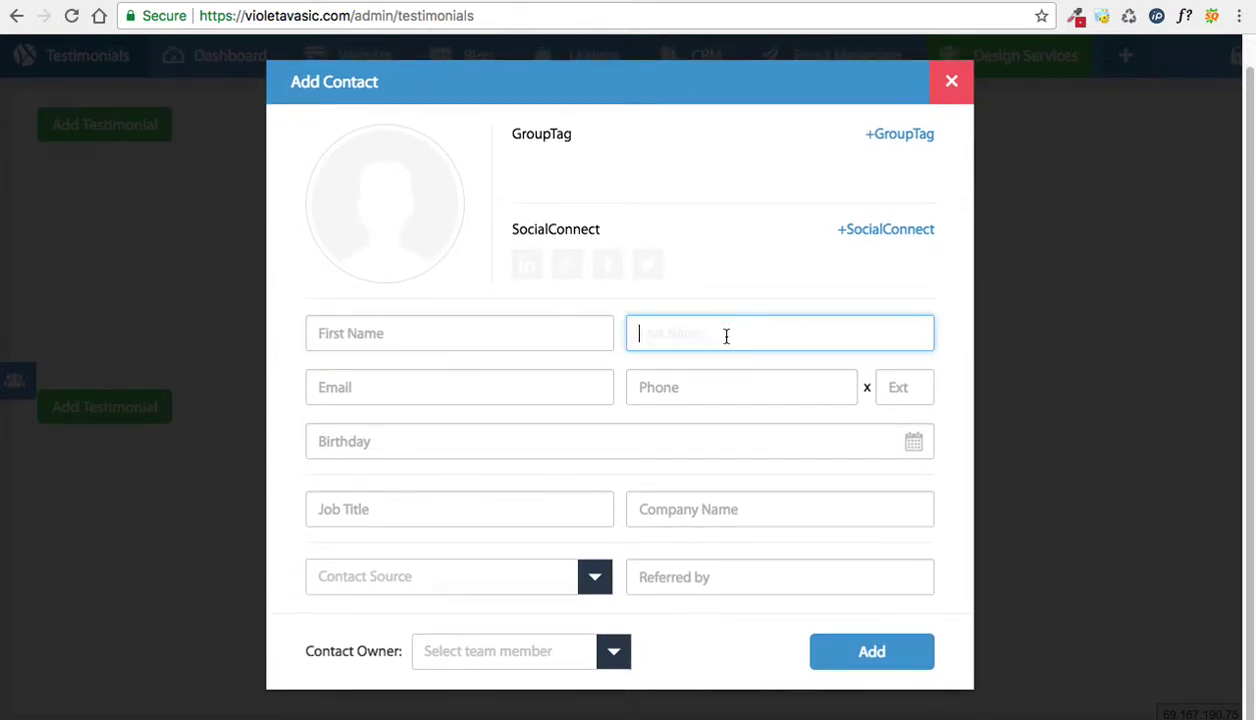
{"action": "left_click", "coordinate": [565, 350]}
{"action": "type", "text": "Ramy"}
{"action": "key", "text": "Tab"}
{"action": "left_click", "coordinate": [605, 354]}
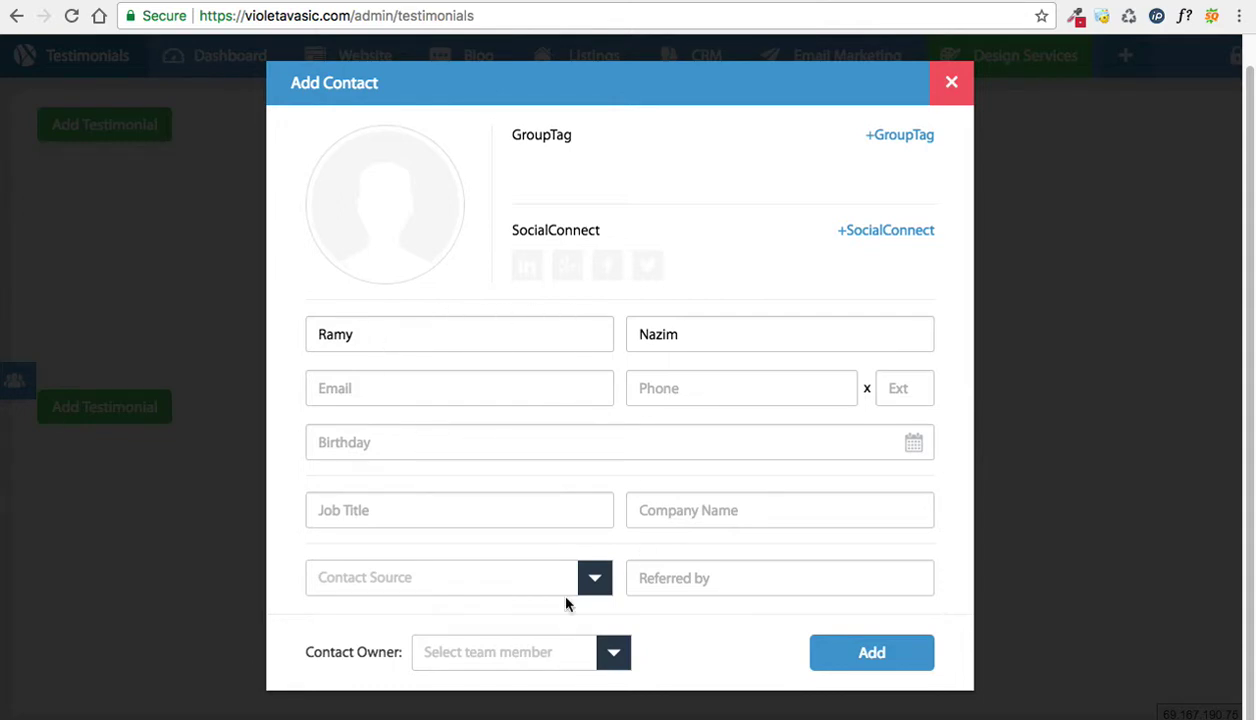
{"action": "left_click", "coordinate": [850, 650]}
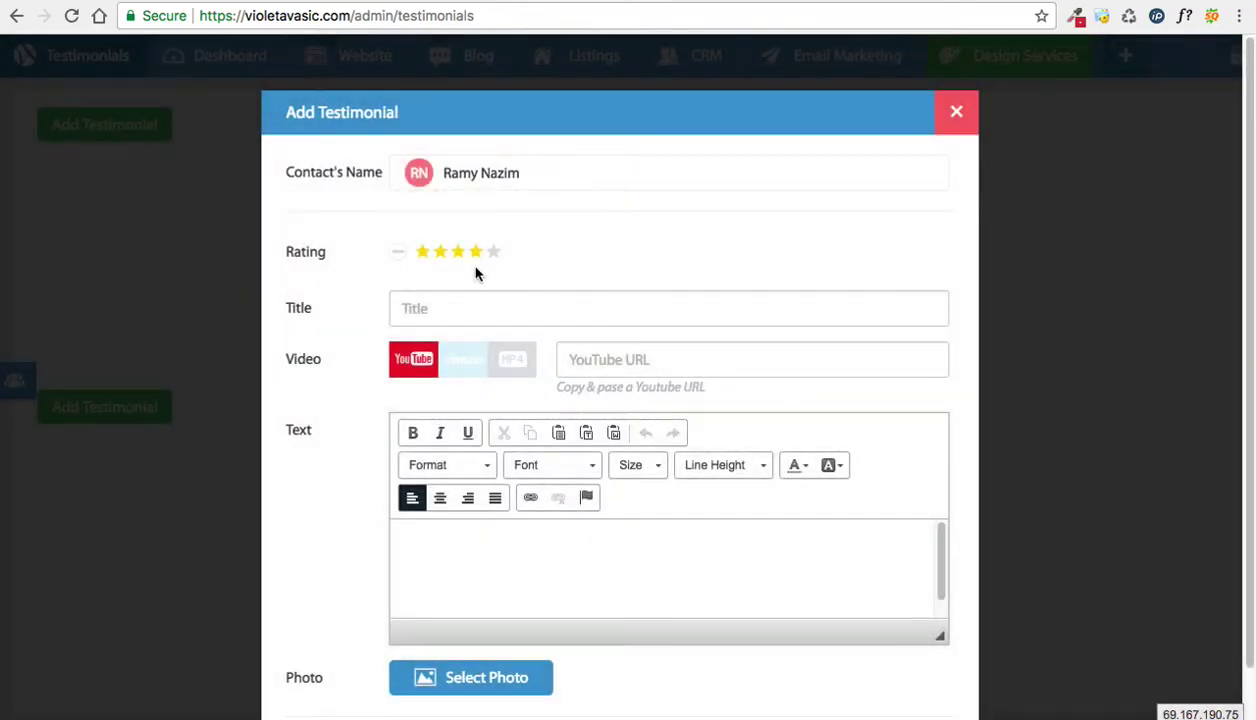
Step: Rate the testimonial five stars and title it with the contact's name and 'First Time Home Buyer'
{"action": "left_click_drag", "start_coordinate": [519, 170], "coordinate": [462, 171]}
{"action": "scroll", "coordinate": [303, 411], "scroll_direction": "down", "scroll_amount": 1}
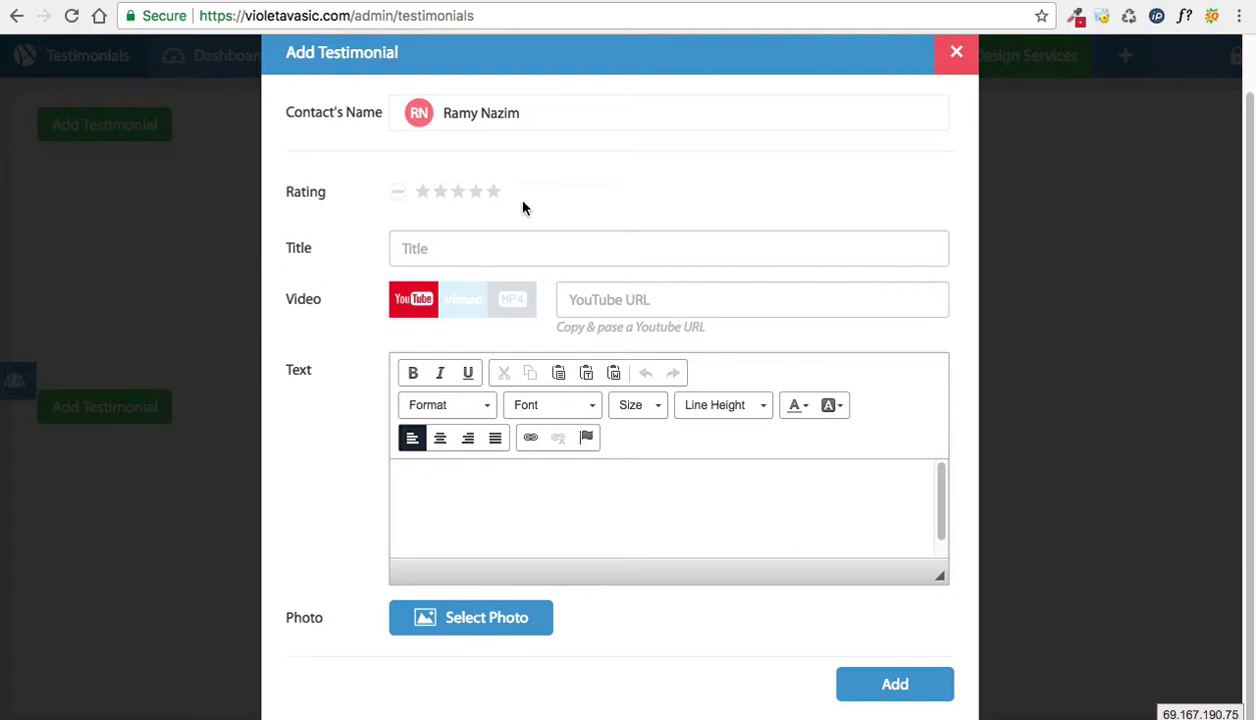
{"action": "left_click", "coordinate": [488, 190]}
{"action": "left_click", "coordinate": [475, 242]}
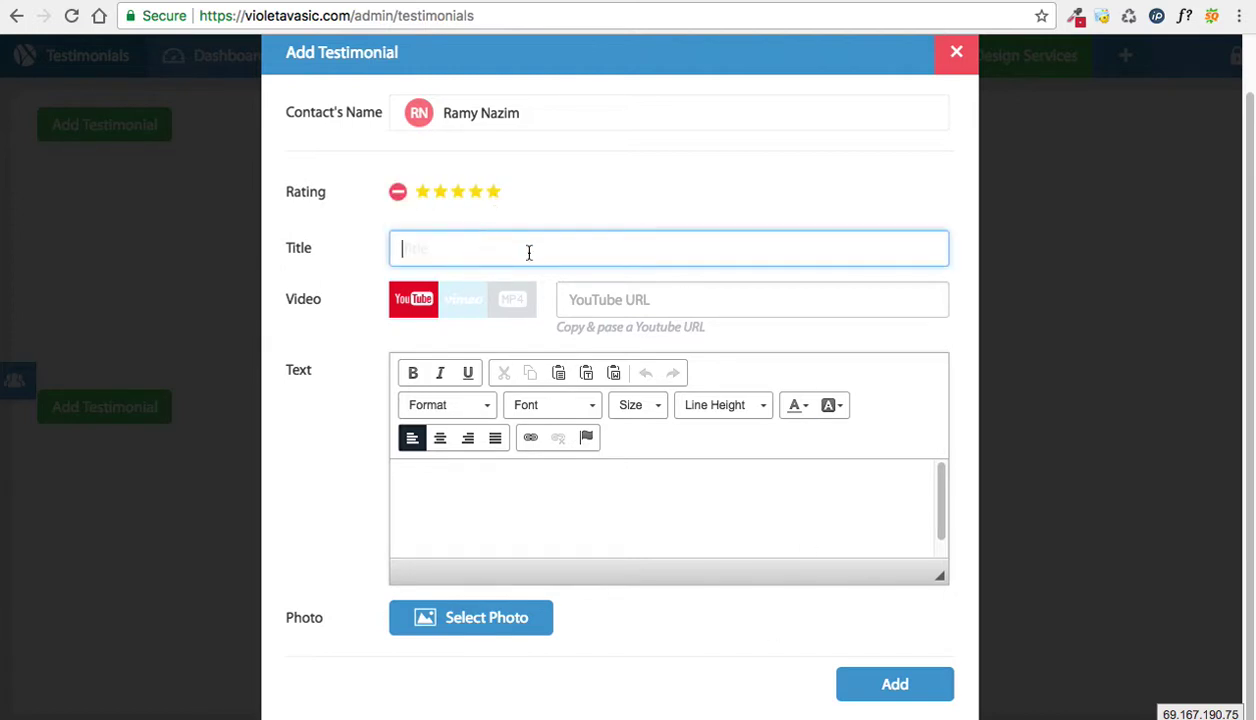
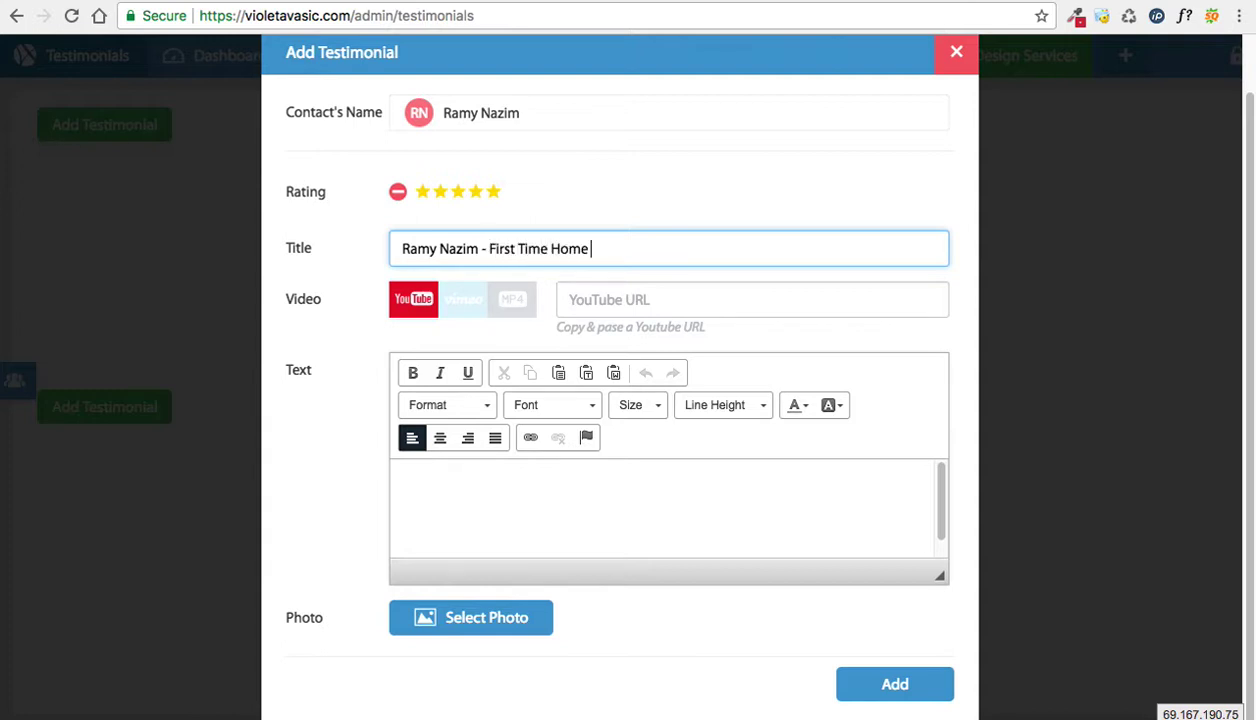
{"action": "left_click", "coordinate": [485, 500]}
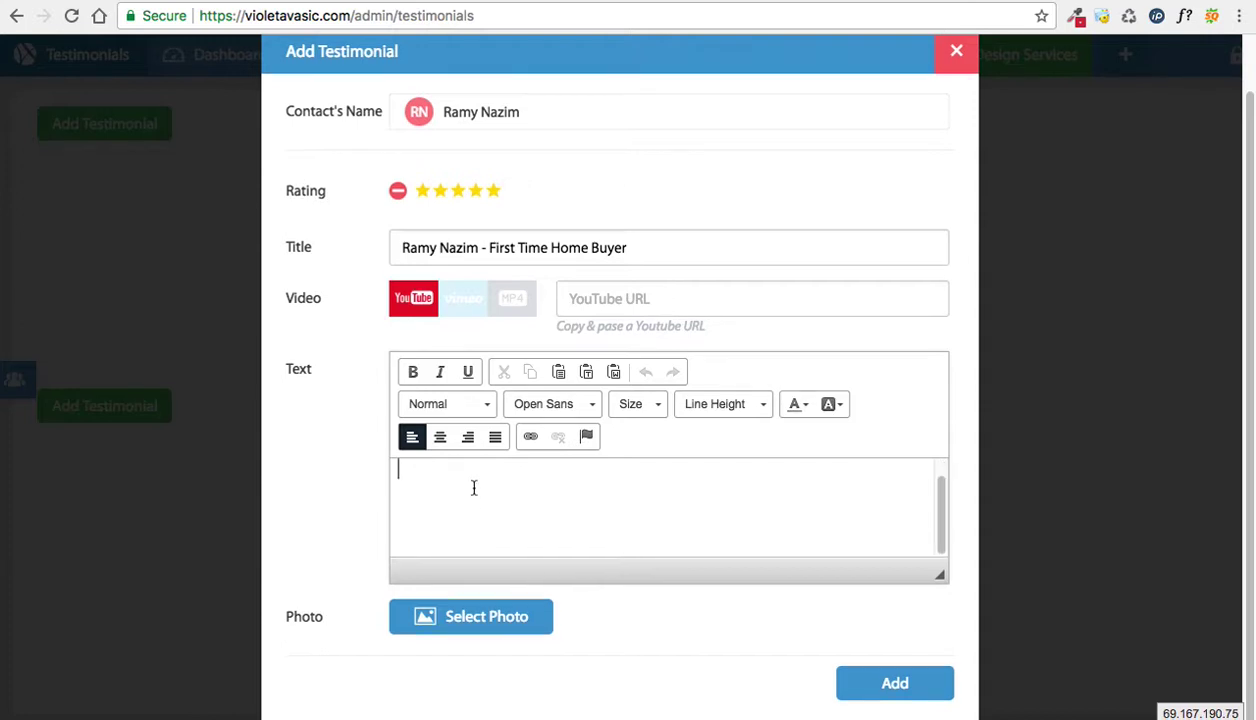
Step: Fill the text editor with repeated 'asdasdasdadsdsadasdas' placeholder copy
{"action": "scroll", "coordinate": [474, 487], "scroll_direction": "up", "scroll_amount": 1}
{"action": "scroll", "coordinate": [474, 487], "scroll_direction": "down", "scroll_amount": 1}
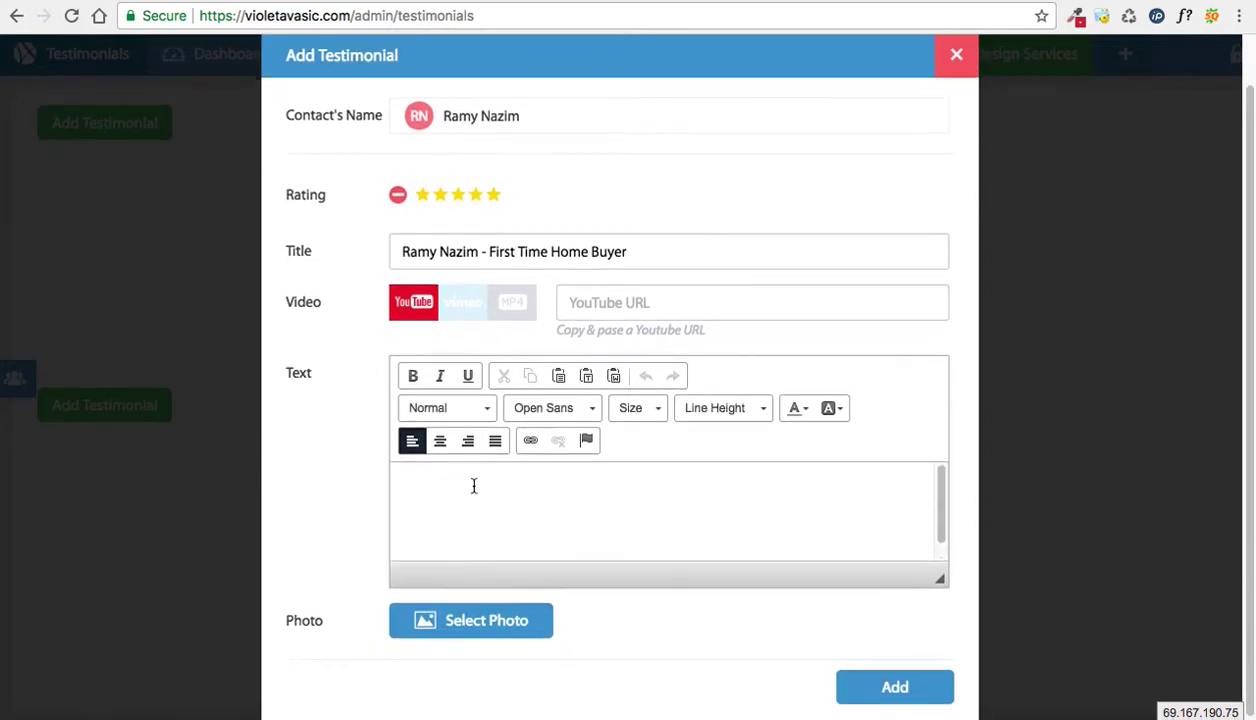
{"action": "scroll", "coordinate": [474, 487], "scroll_direction": "up", "scroll_amount": 1}
{"action": "type", "text": "asdasdasdadsdsadasdas"}
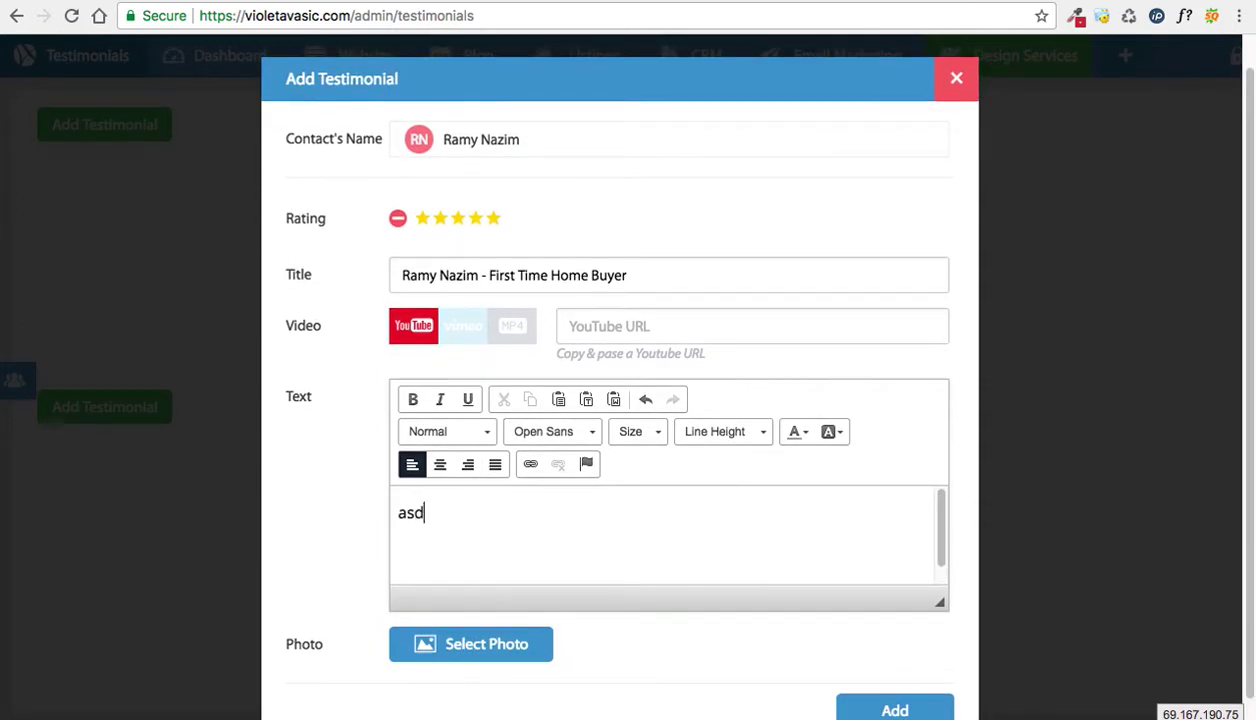
{"action": "key", "text": "ctrl+a"}
{"action": "key", "text": "ctrl+c"}
{"action": "key", "text": "Right"}
{"action": "key", "text": "ctrl+v"}
{"action": "key", "text": "ctrl+v"}
{"action": "key", "text": "ctrl+v"}
{"action": "key", "text": "ctrl+v"}
{"action": "key", "text": "ctrl+v"}
Step: Set all the testimonial text to font size 22
{"action": "key", "text": "ctrl+a"}
{"action": "left_click", "coordinate": [608, 552]}
{"action": "key", "text": "ctrl+a"}
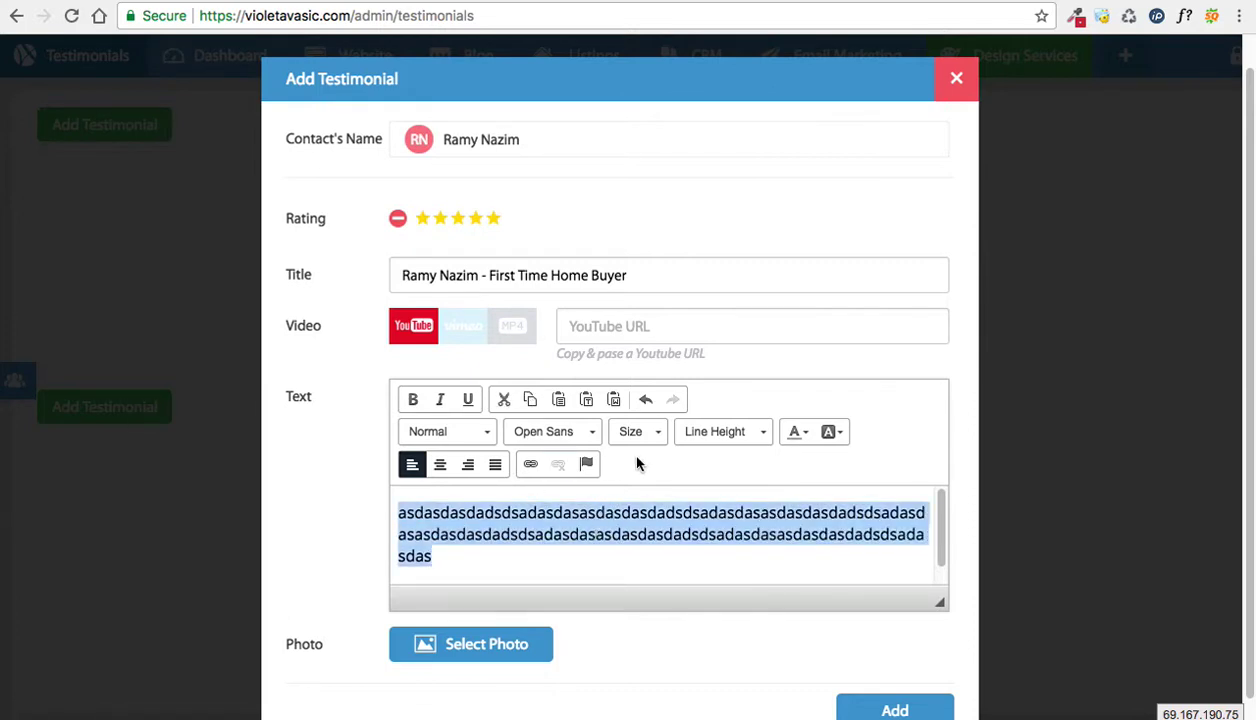
{"action": "left_click", "coordinate": [638, 438]}
{"action": "left_click", "coordinate": [645, 524]}
{"action": "left_click", "coordinate": [583, 532]}
Step: Colour a short stretch of the text red and start choosing a photo
{"action": "left_click_drag", "start_coordinate": [670, 518], "coordinate": [745, 536]}
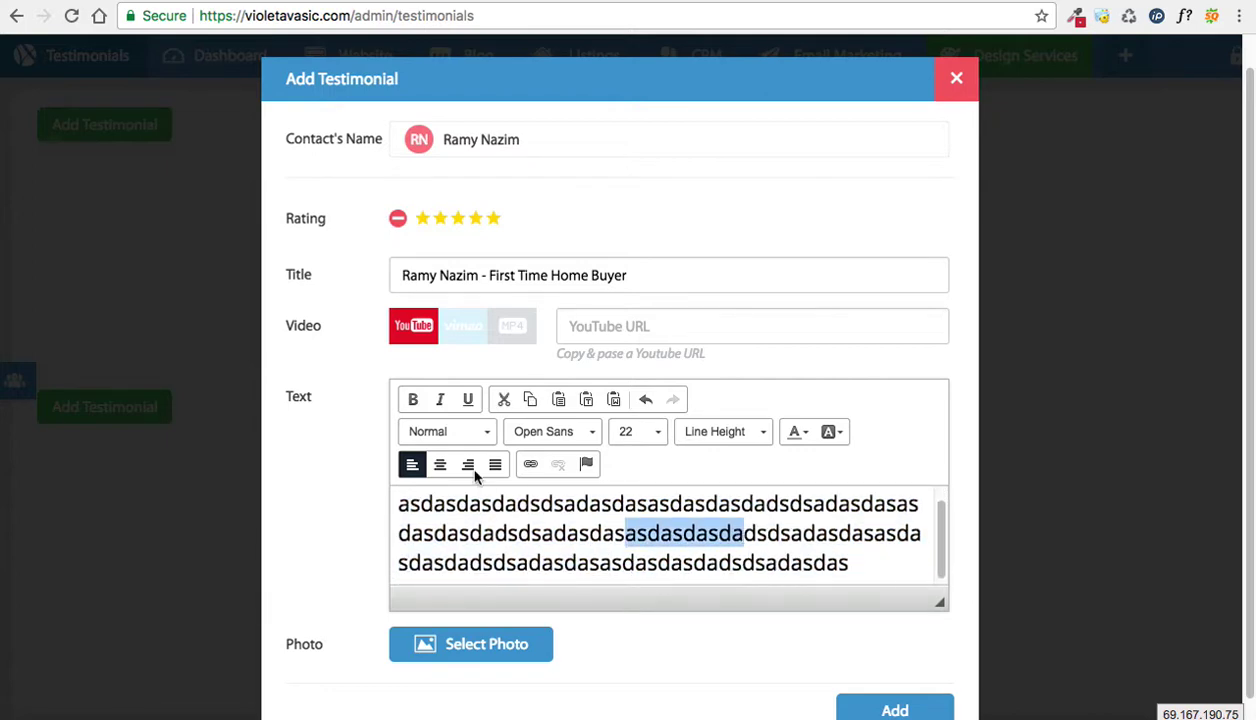
{"action": "left_click", "coordinate": [800, 432]}
{"action": "left_click", "coordinate": [793, 513]}
{"action": "left_click", "coordinate": [707, 531]}
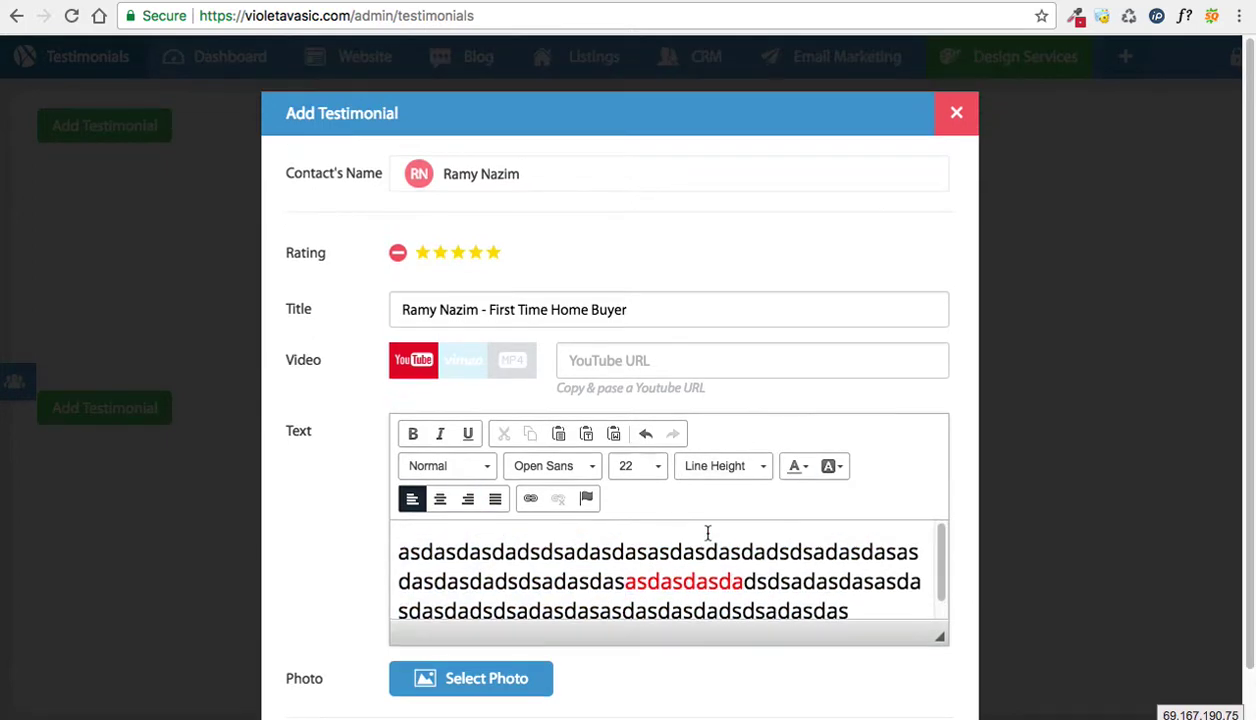
{"action": "scroll", "coordinate": [707, 532], "scroll_direction": "down", "scroll_amount": 1}
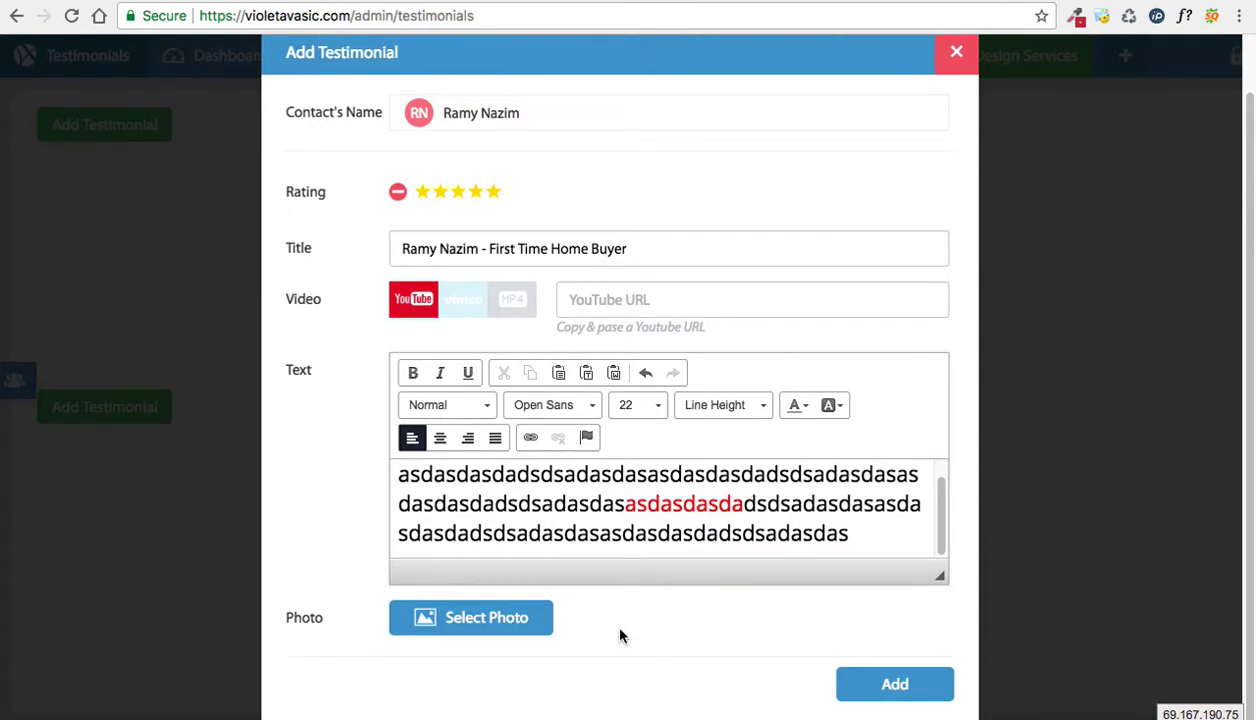
{"action": "left_click", "coordinate": [306, 620]}
{"action": "left_click", "coordinate": [466, 628]}
Step: Attach the cartoon portrait image as the testimonial's photo
{"action": "left_click", "coordinate": [466, 628]}
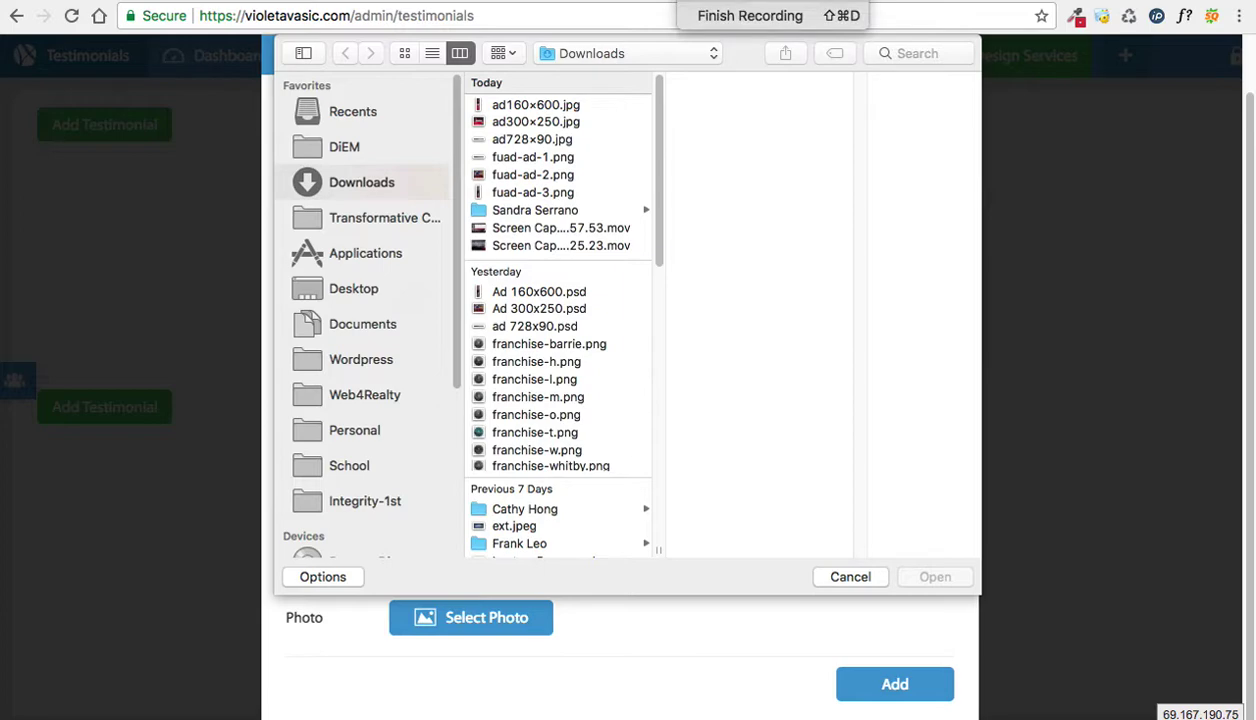
{"action": "type", "text": "ramy cartoon"}
{"action": "left_click", "coordinate": [530, 140]}
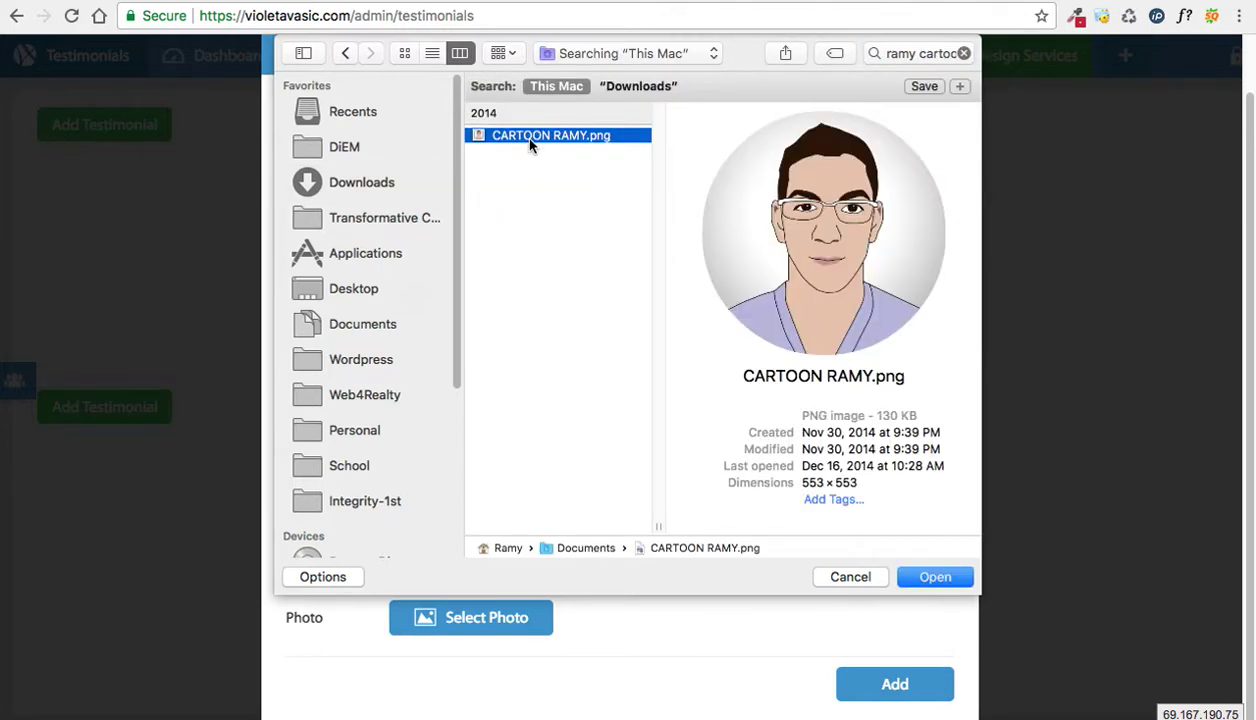
{"action": "left_click", "coordinate": [935, 577]}
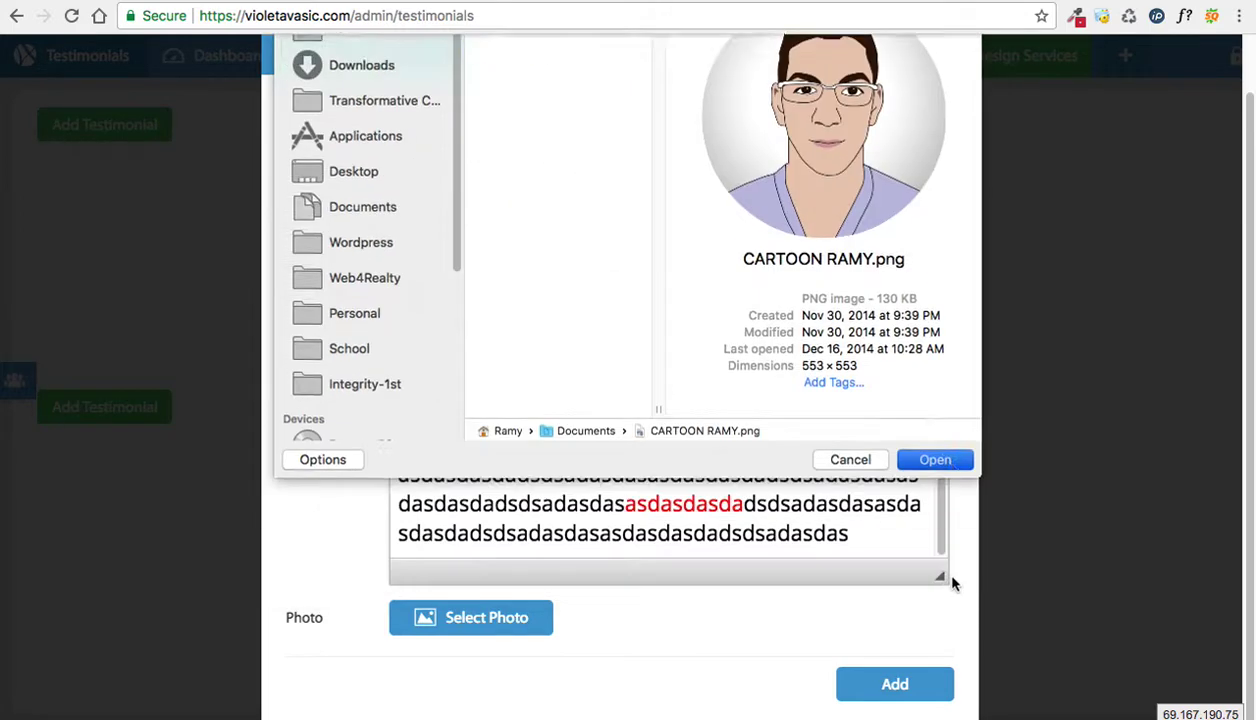
{"action": "scroll", "coordinate": [670, 600], "scroll_direction": "down", "scroll_amount": 2}
{"action": "scroll", "coordinate": [752, 660], "scroll_direction": "down", "scroll_amount": 2}
{"action": "scroll", "coordinate": [752, 660], "scroll_direction": "up", "scroll_amount": 2}
{"action": "scroll", "coordinate": [752, 660], "scroll_direction": "down", "scroll_amount": 2}
{"action": "scroll", "coordinate": [752, 662], "scroll_direction": "up", "scroll_amount": 2}
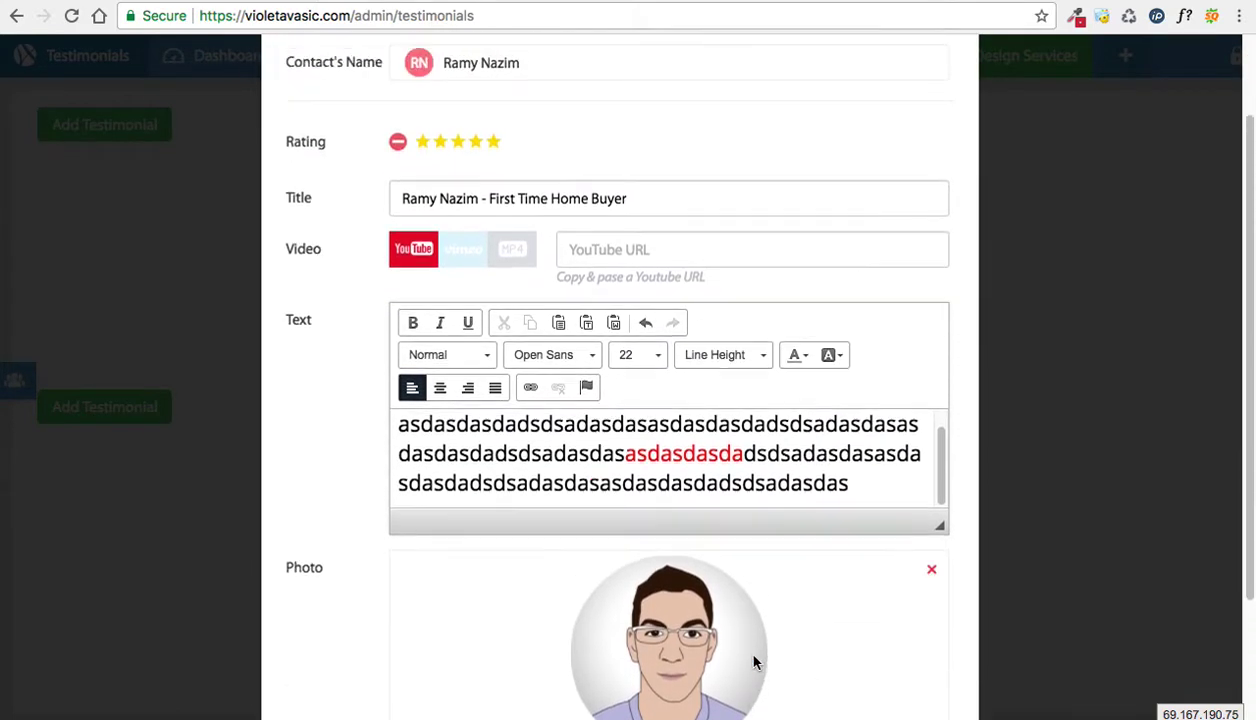
{"action": "left_click", "coordinate": [300, 255]}
Step: Copy the YouTube video's address and paste it into the YouTube URL field
{"action": "left_click", "coordinate": [622, 250]}
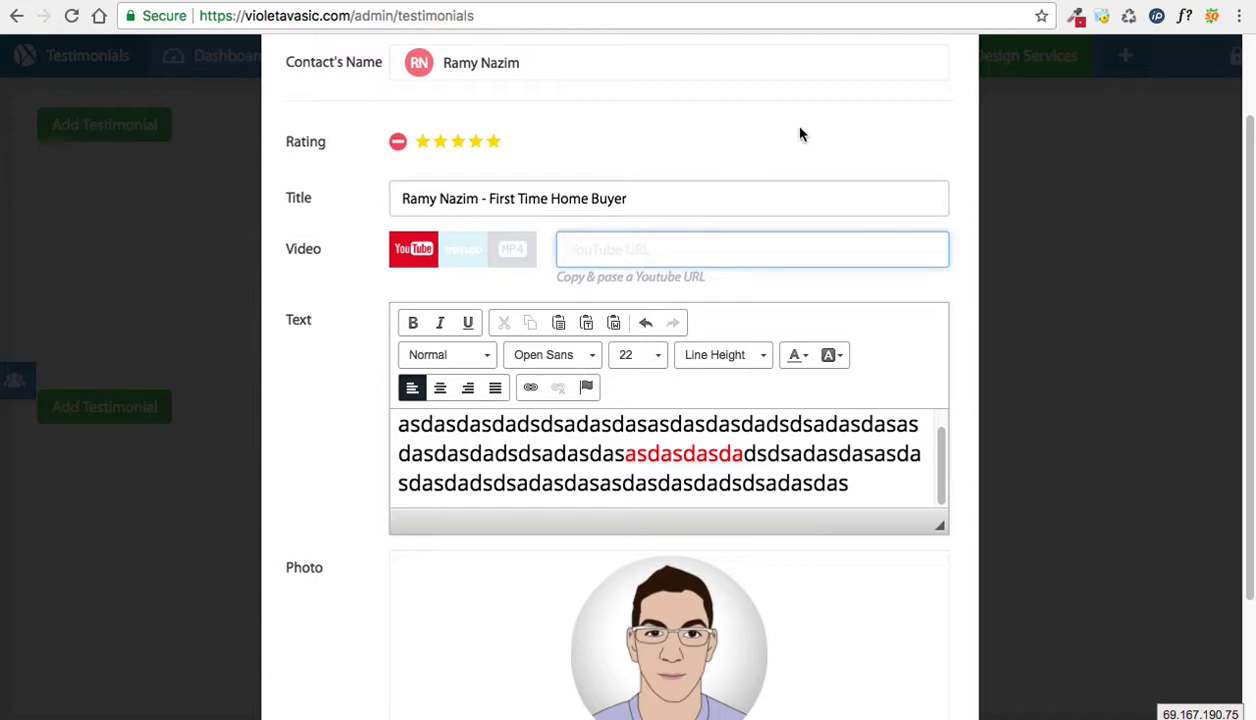
{"action": "key", "text": "ctrl+Tab"}
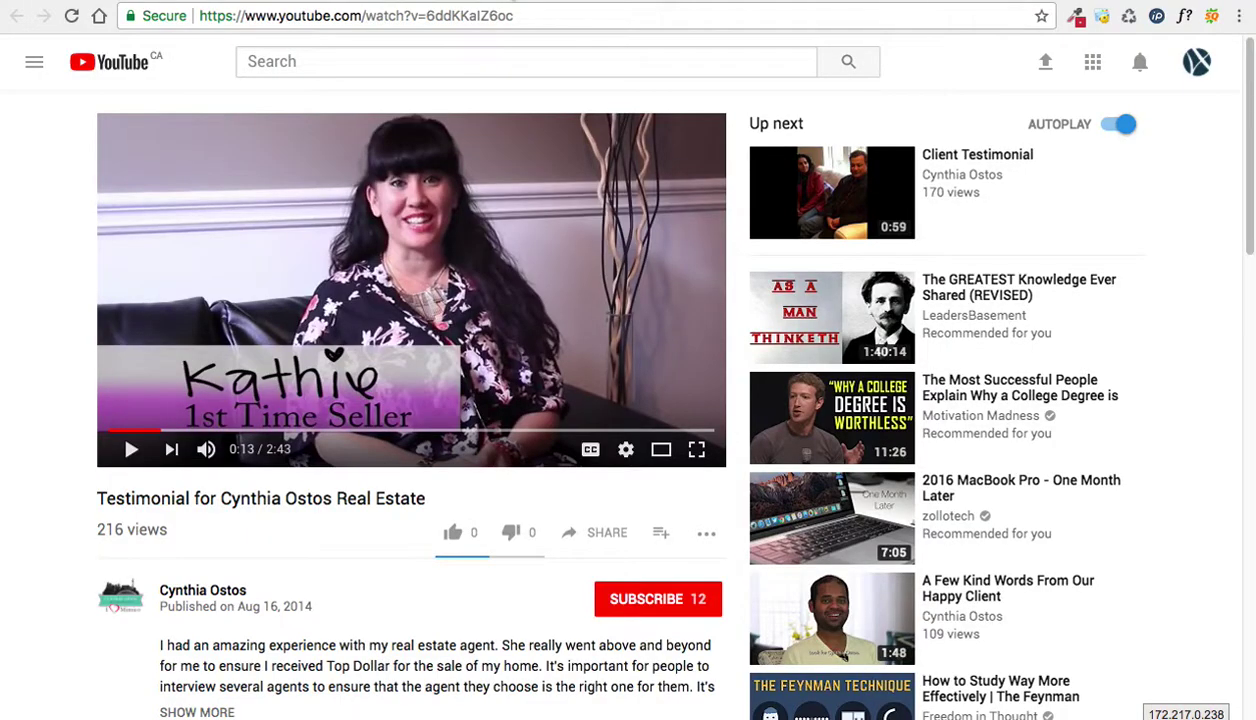
{"action": "left_click", "coordinate": [410, 17]}
{"action": "right_click", "coordinate": [411, 19]}
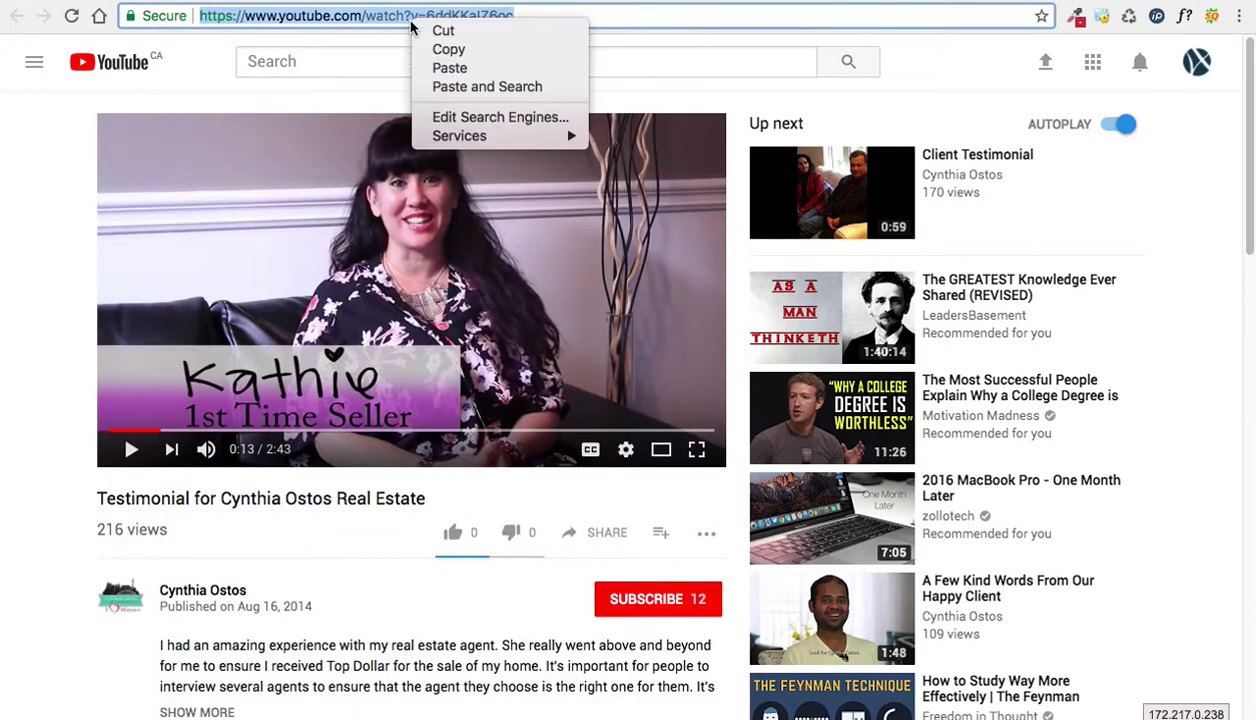
{"action": "left_click", "coordinate": [452, 55]}
{"action": "key", "text": "ctrl+shift+Tab"}
{"action": "left_click", "coordinate": [573, 246]}
{"action": "key", "text": "ctrl+v"}
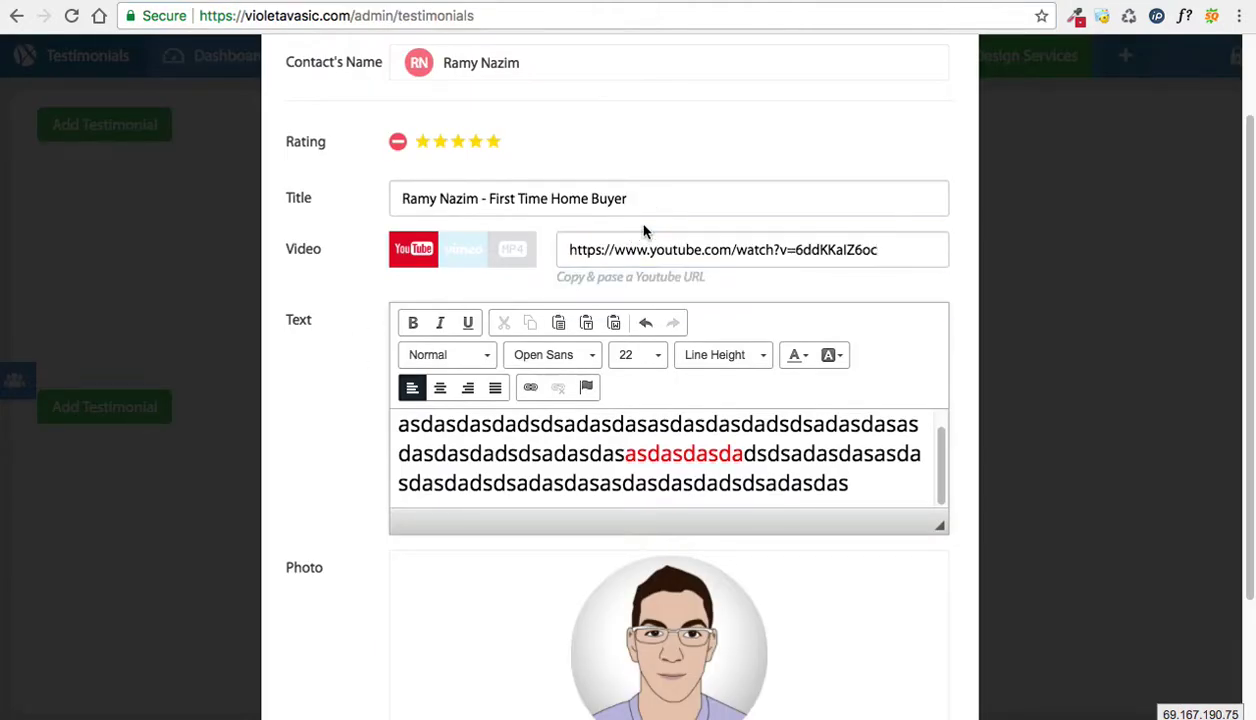
Step: Save the new testimonial with the Add button
{"action": "scroll", "coordinate": [644, 250], "scroll_direction": "down", "scroll_amount": 3}
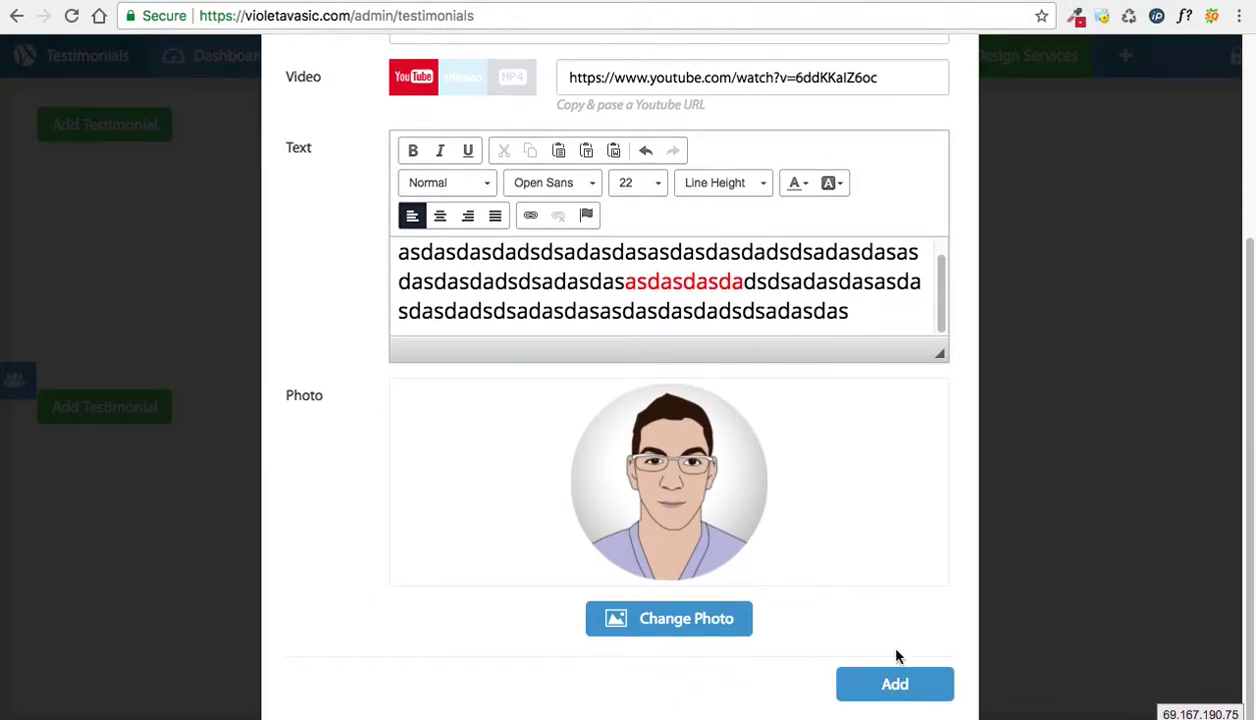
{"action": "left_click", "coordinate": [879, 688]}
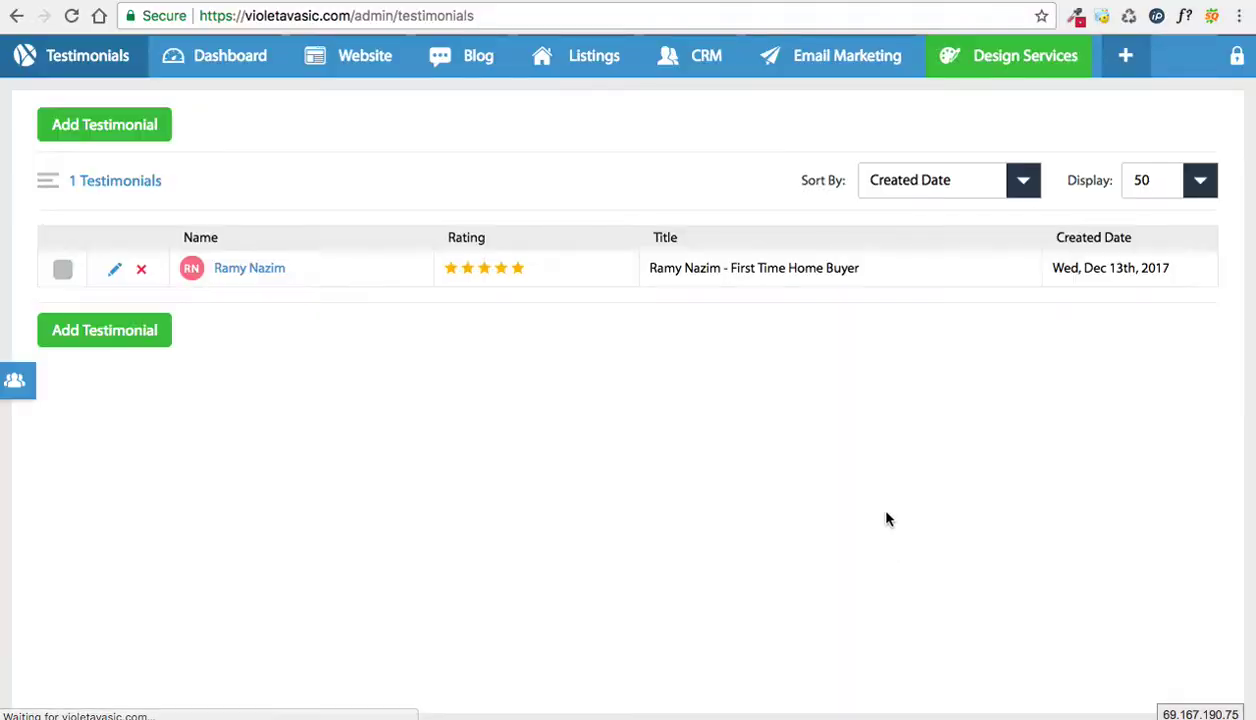
Step: Open the public website's About Me > Testimonials page
{"action": "mouse_move", "coordinate": [358, 62]}
{"action": "left_click", "coordinate": [356, 325]}
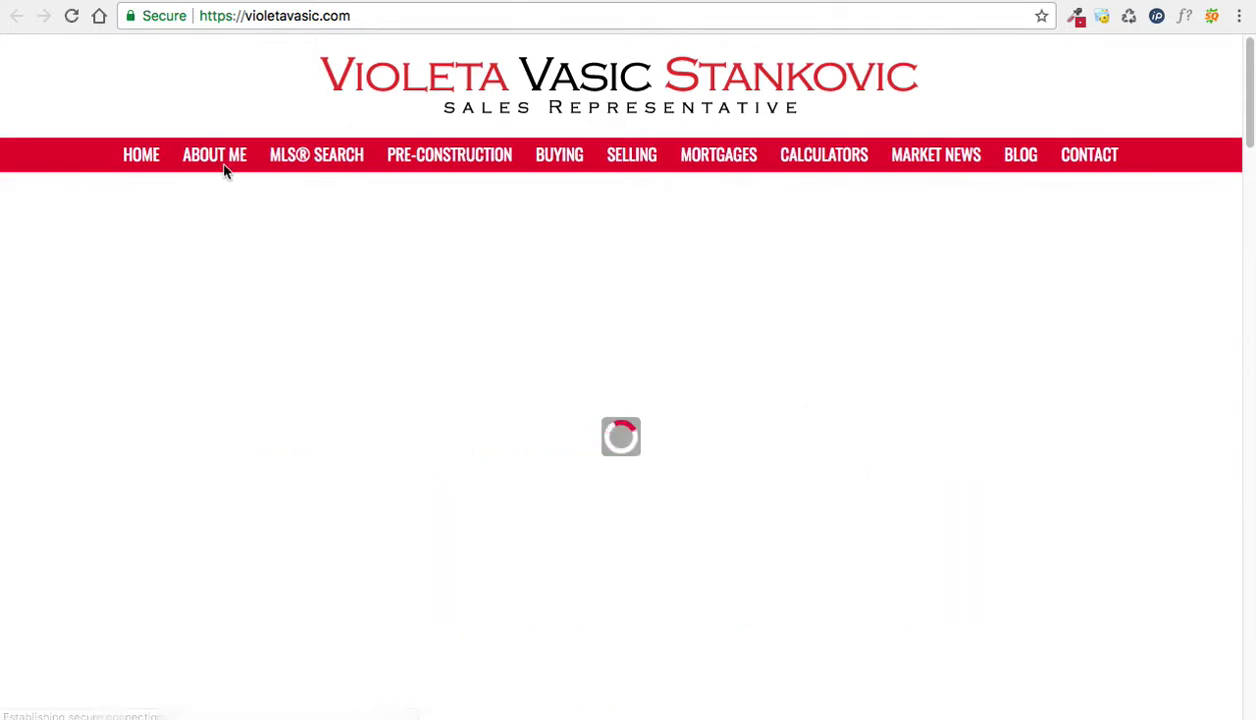
{"action": "mouse_move", "coordinate": [221, 166]}
{"action": "left_click", "coordinate": [226, 240]}
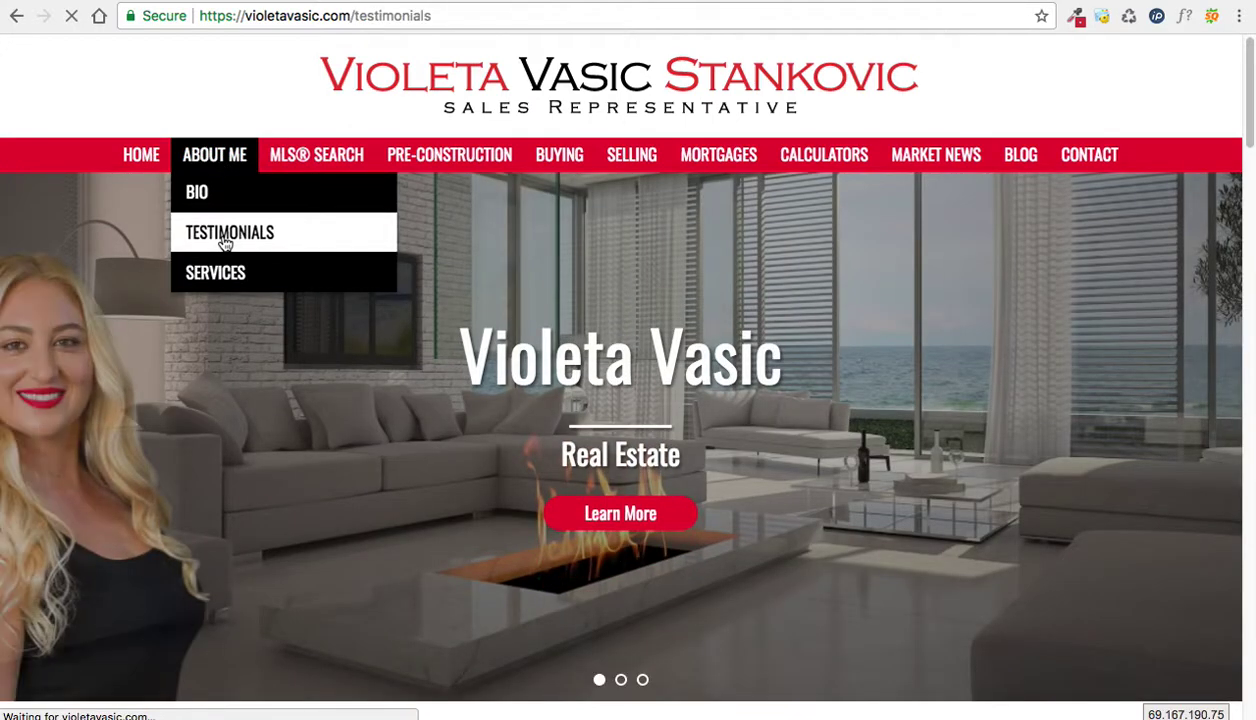
Step: Check the new testimonial's quote and 'First Time Home Buyer' caption on the page
{"action": "scroll", "coordinate": [33, 273], "scroll_direction": "down", "scroll_amount": 5}
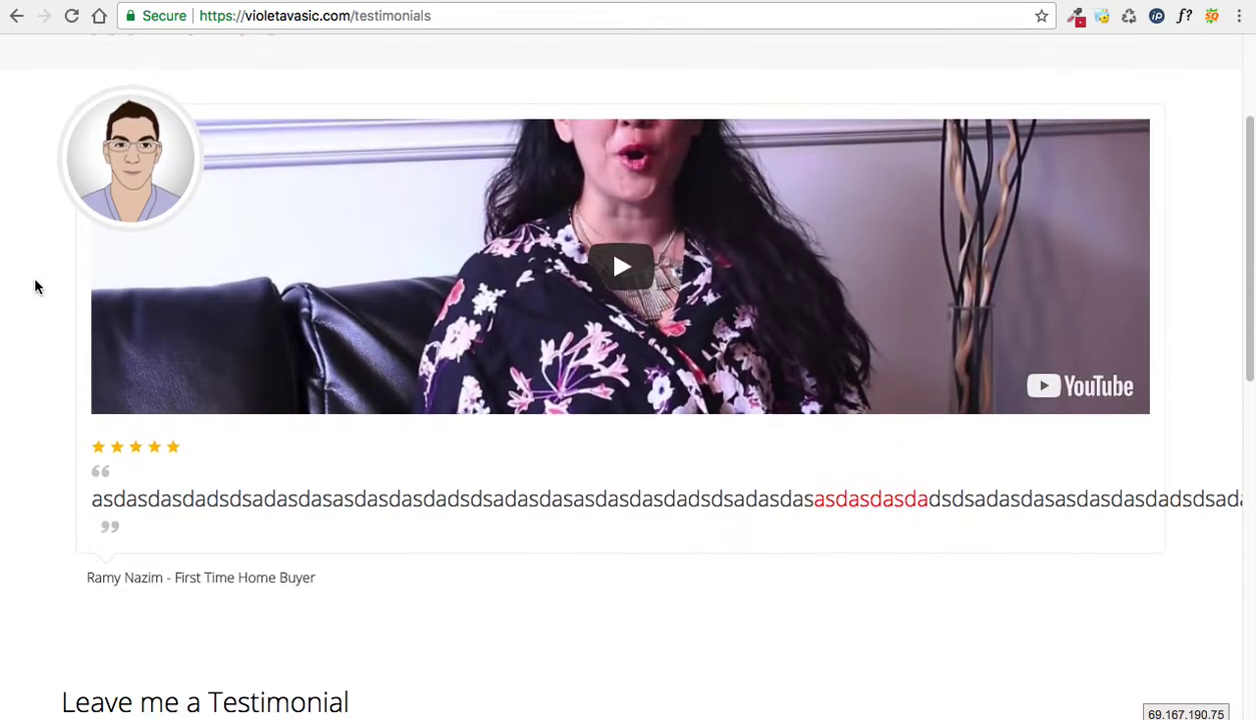
{"action": "triple_click", "coordinate": [212, 465]}
{"action": "left_click", "coordinate": [286, 530]}
{"action": "left_click_drag", "start_coordinate": [317, 545], "coordinate": [80, 555]}
{"action": "left_click", "coordinate": [155, 416]}
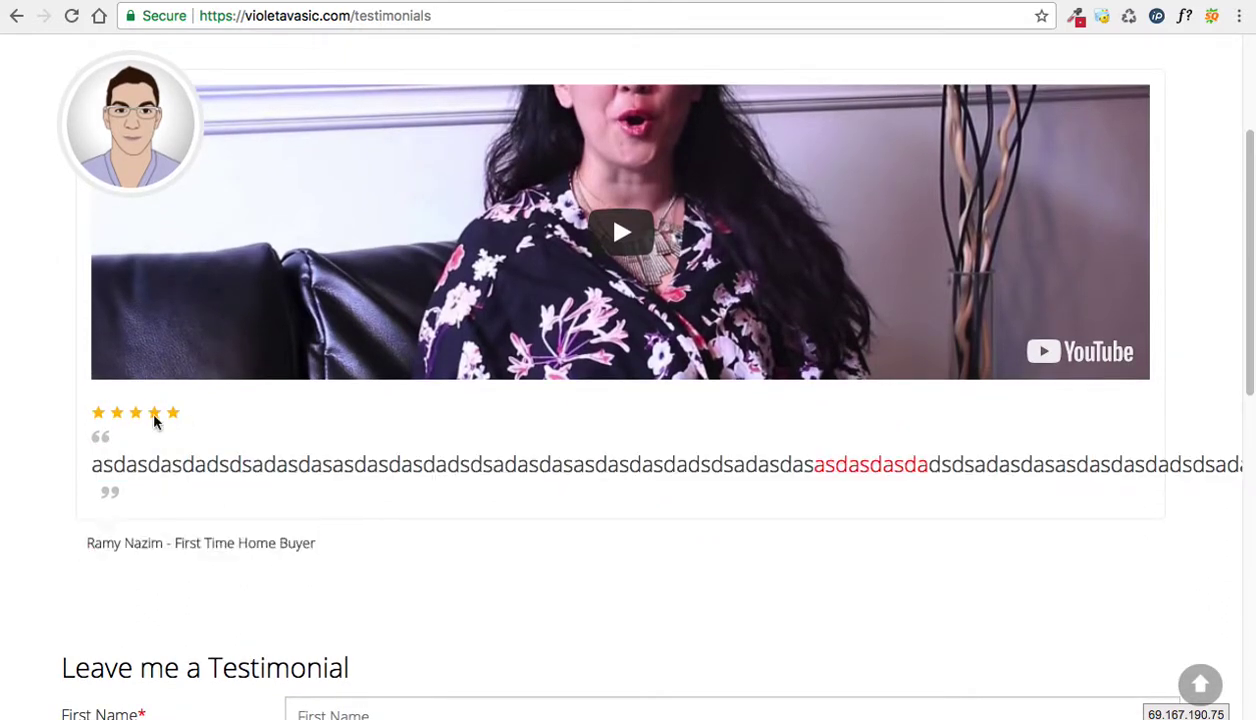
{"action": "scroll", "coordinate": [165, 405], "scroll_direction": "up", "scroll_amount": 3}
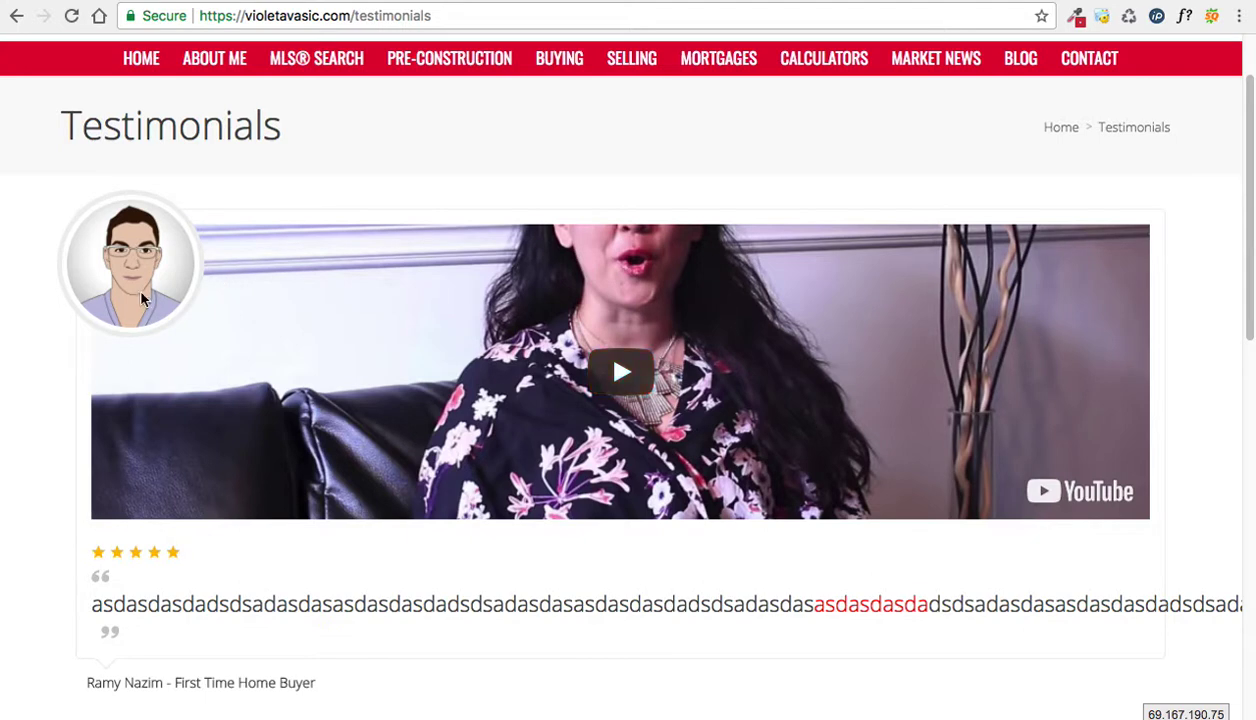
{"action": "scroll", "coordinate": [518, 252], "scroll_direction": "down", "scroll_amount": 1}
{"action": "scroll", "coordinate": [518, 252], "scroll_direction": "up", "scroll_amount": 1}
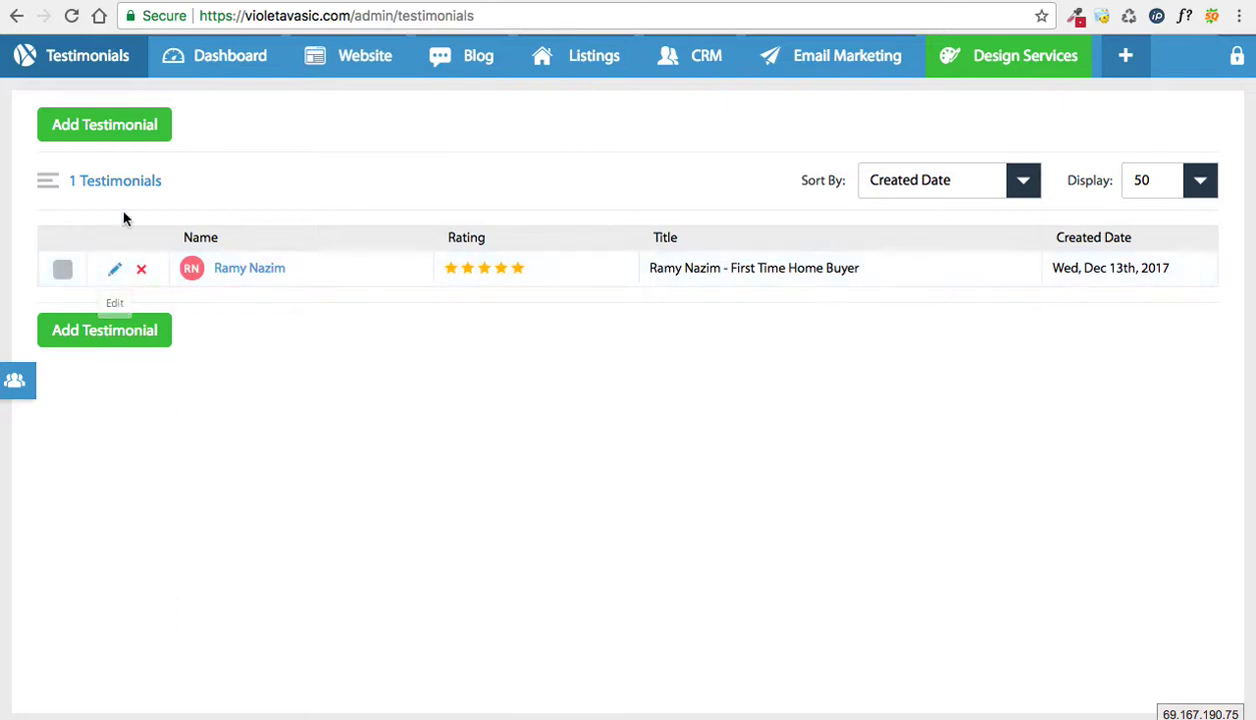
Step: Reopen the testimonial for editing in the admin list
{"action": "mouse_move", "coordinate": [345, 60]}
{"action": "left_click", "coordinate": [116, 270]}
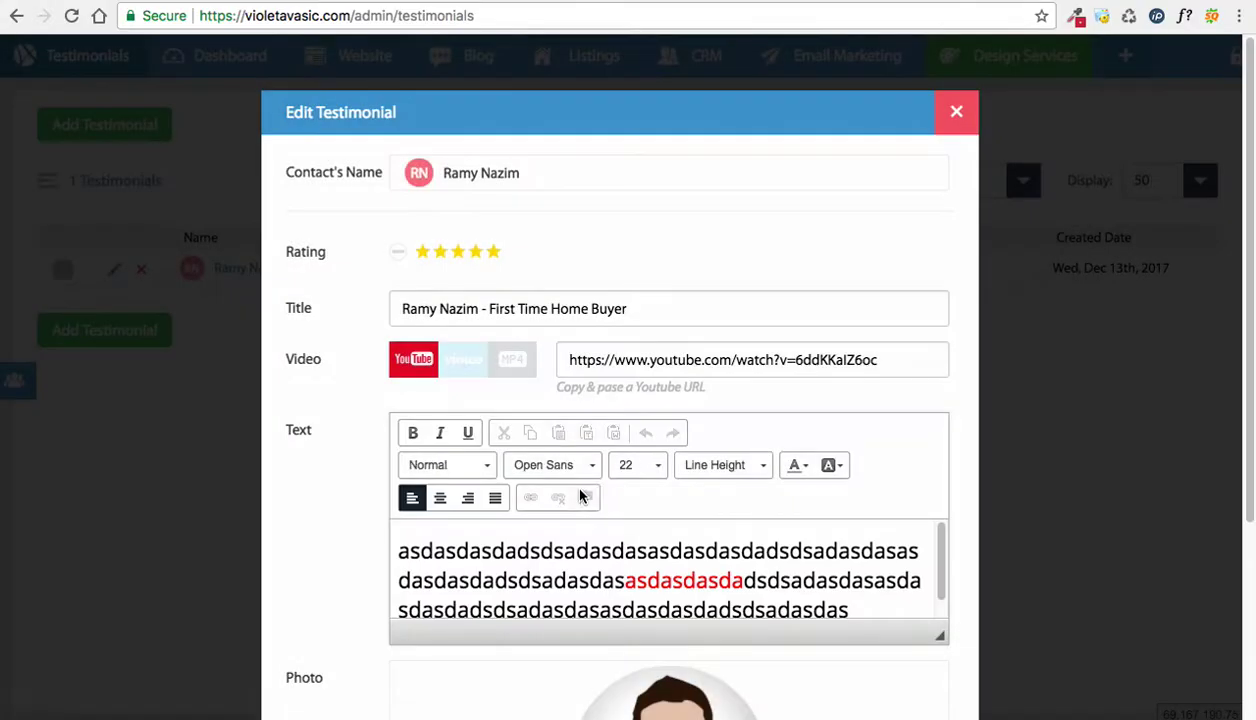
{"action": "scroll", "coordinate": [568, 479], "scroll_direction": "down", "scroll_amount": 2}
Step: Replace the testimonial text with 'Great job!' and update the testimonial
{"action": "left_click", "coordinate": [575, 482]}
{"action": "key", "text": "ctrl+a"}
{"action": "key", "text": "BackSpace"}
{"action": "type", "text": "Great"}
{"action": "key", "text": "BackSpace"}
{"action": "key", "text": "BackSpace"}
{"action": "type", "text": "at job!"}
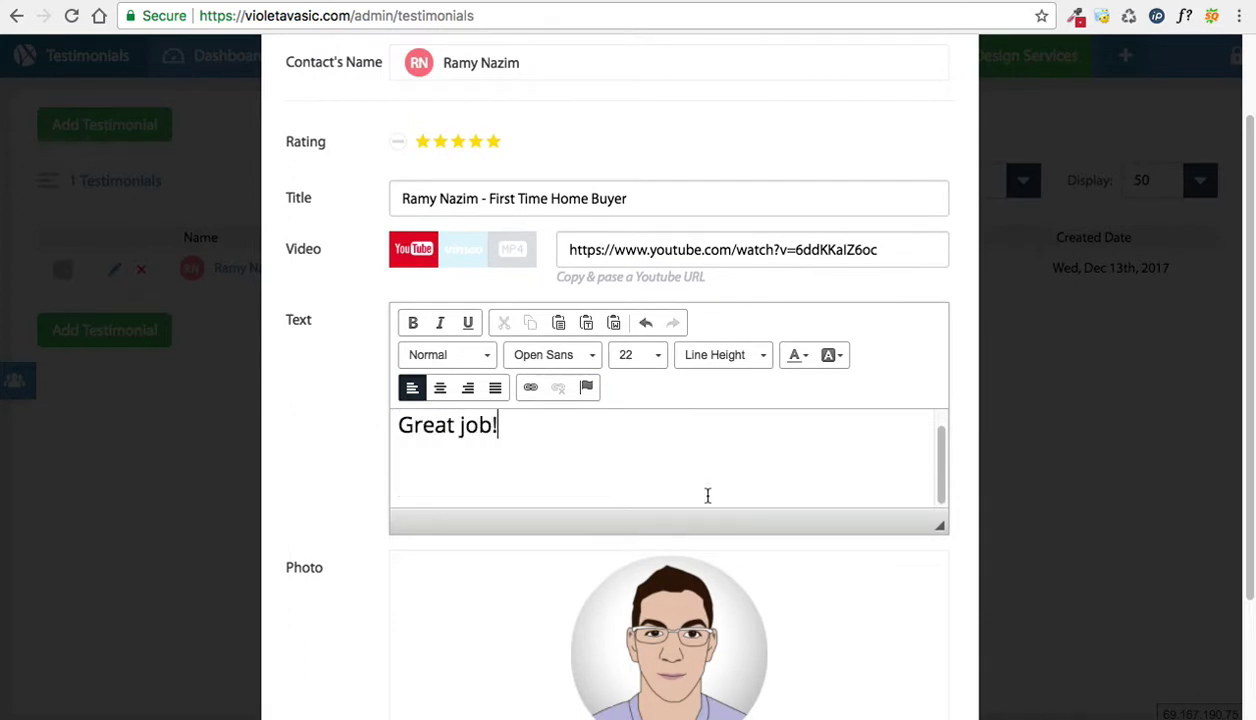
{"action": "scroll", "coordinate": [707, 496], "scroll_direction": "down", "scroll_amount": 3}
{"action": "left_click", "coordinate": [905, 692]}
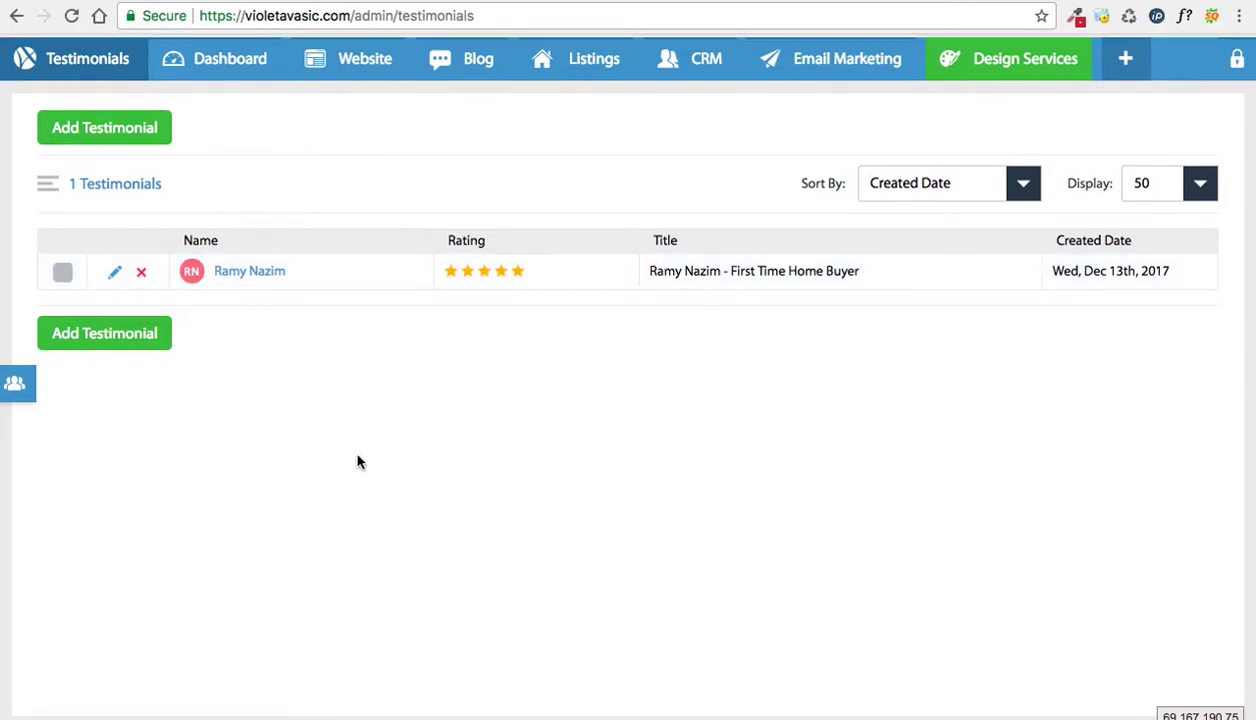
{"action": "key", "text": "ctrl+Tab"}
{"action": "key", "text": "super+r"}
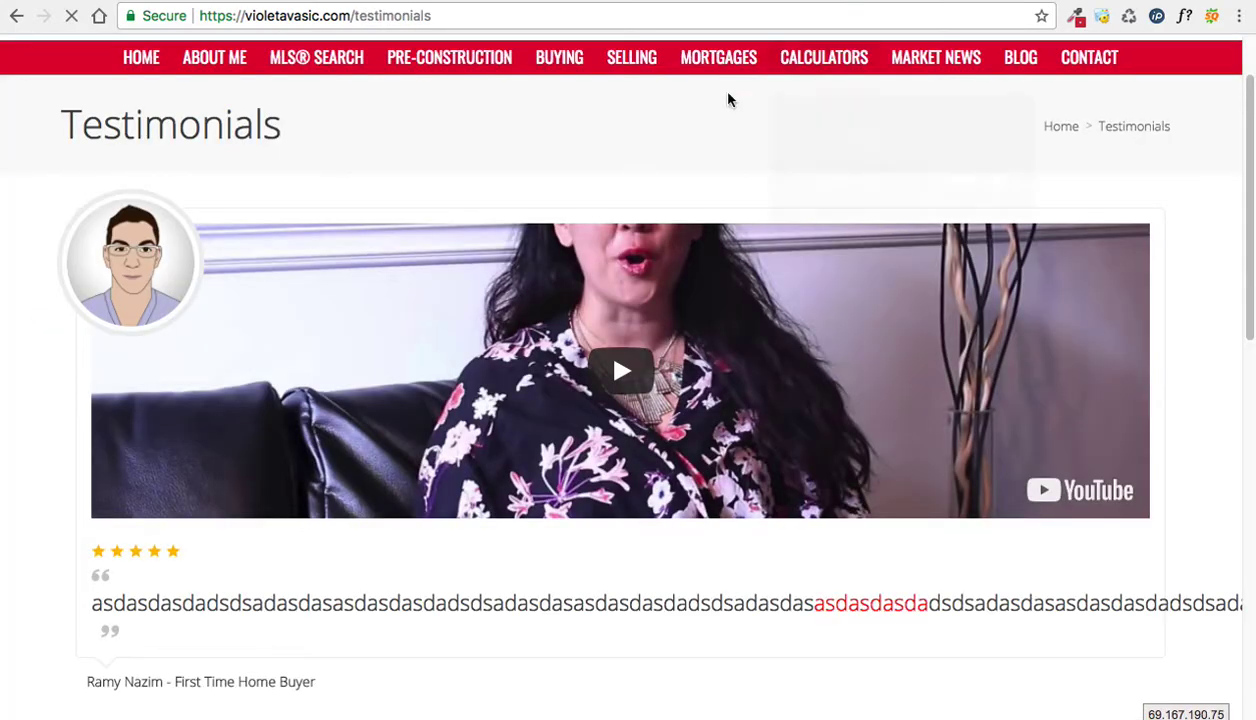
{"action": "scroll", "coordinate": [440, 227], "scroll_direction": "down", "scroll_amount": 2}
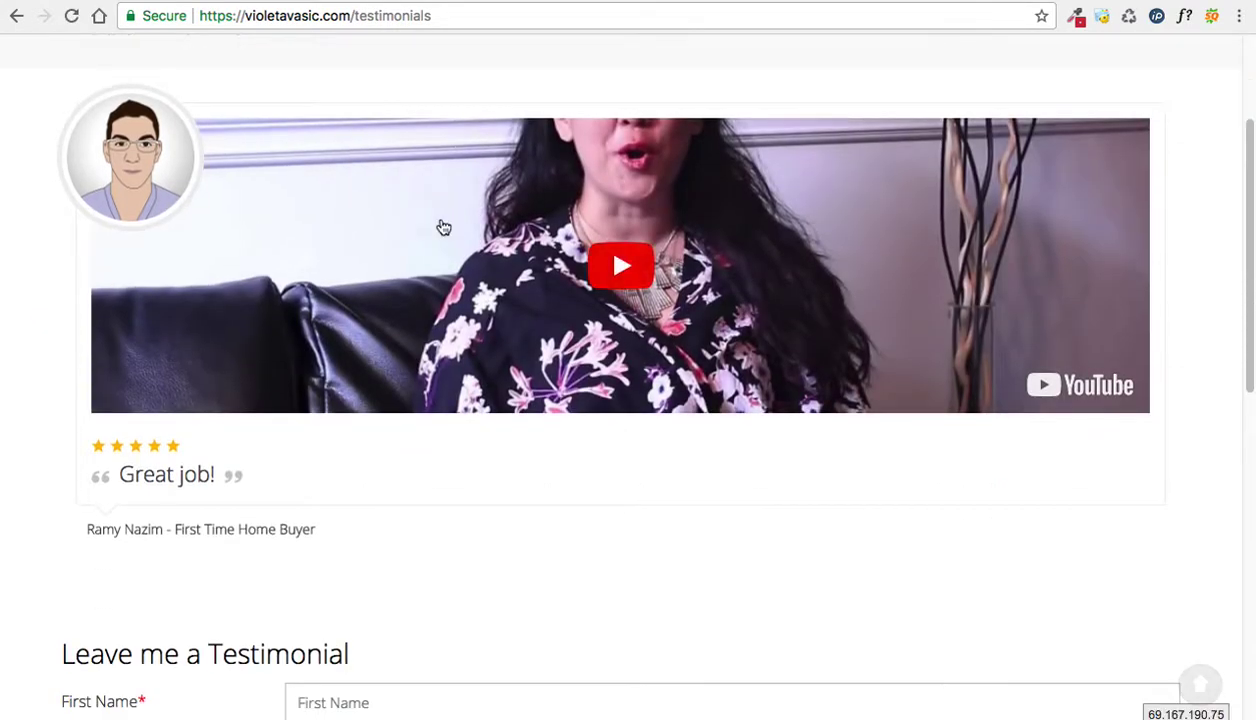
{"action": "scroll", "coordinate": [440, 224], "scroll_direction": "up", "scroll_amount": 4}
{"action": "scroll", "coordinate": [427, 298], "scroll_direction": "down", "scroll_amount": 1}
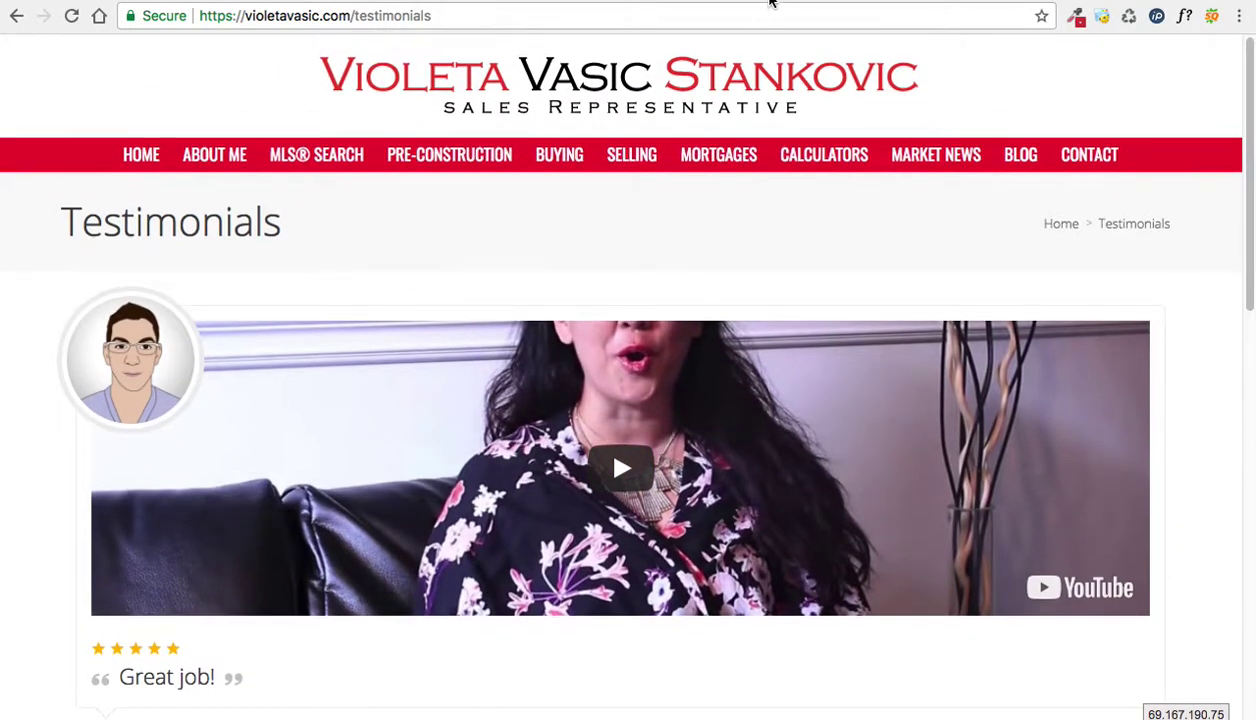
{"action": "key", "text": "ctrl+Tab"}
{"action": "mouse_move", "coordinate": [308, 76]}
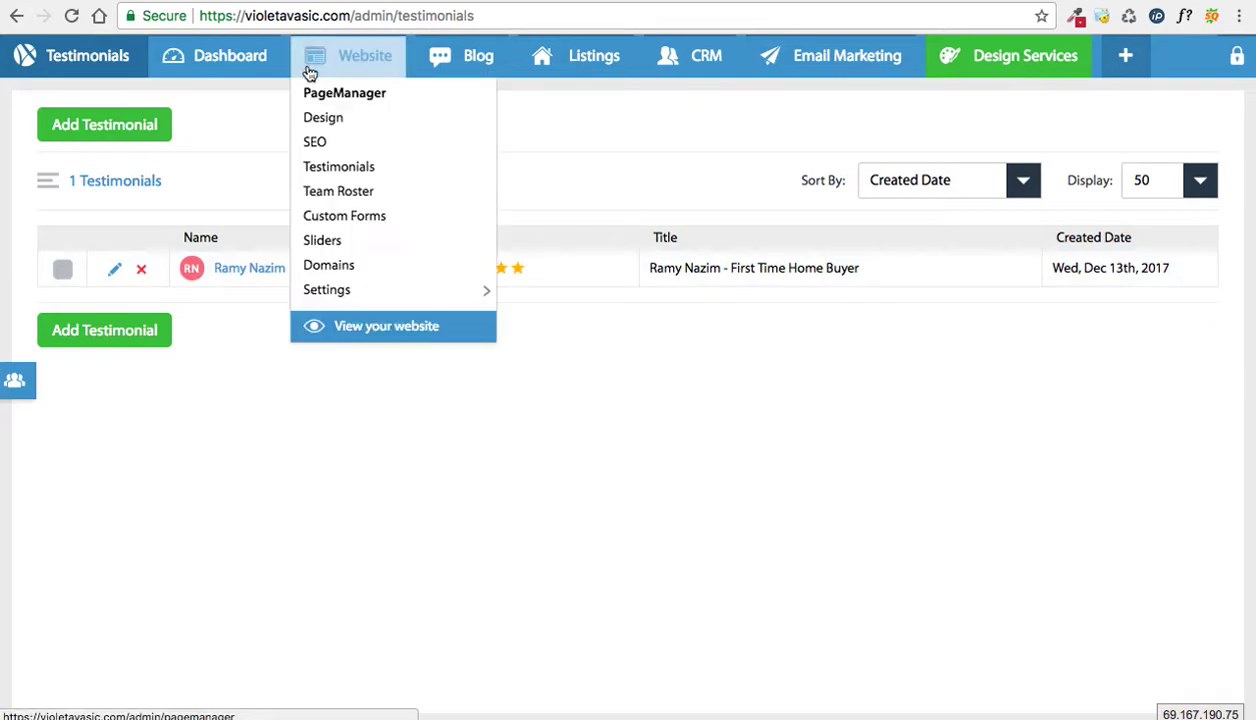
Step: Open the Home page in PageManager and edit the REAL ESTATE DONE RIGHT section's content
{"action": "left_click", "coordinate": [315, 100]}
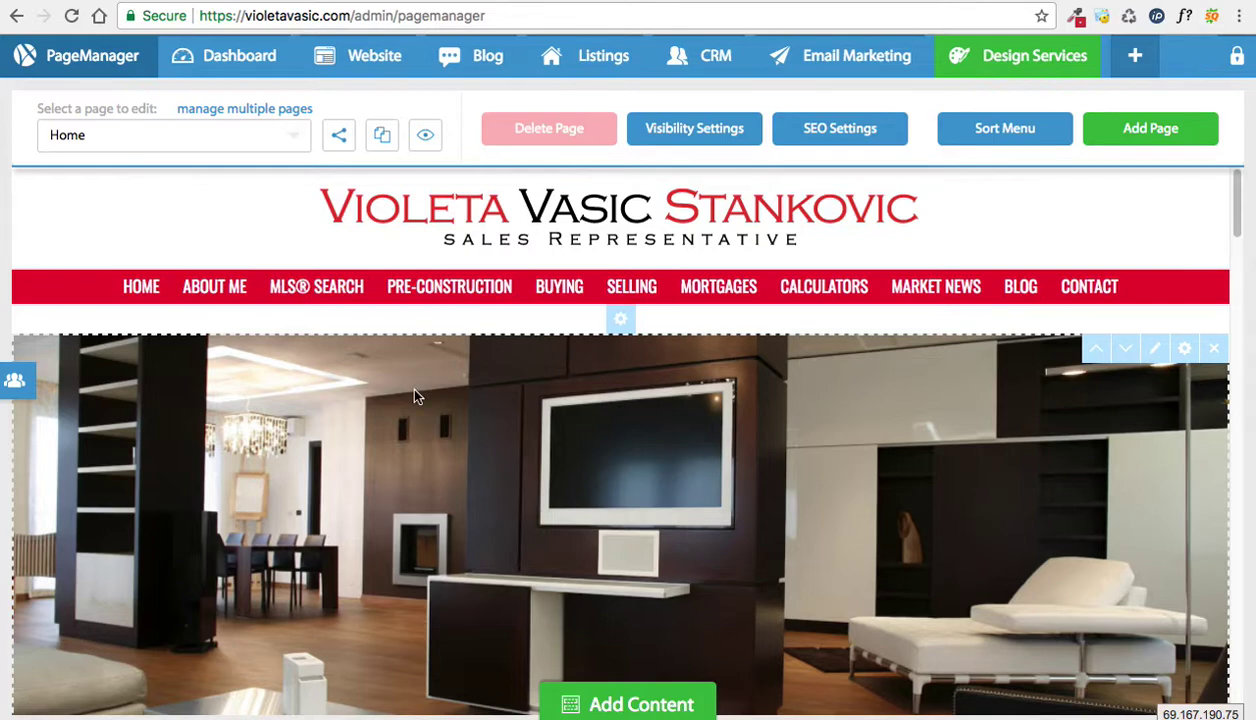
{"action": "scroll", "coordinate": [415, 396], "scroll_direction": "down", "scroll_amount": 3}
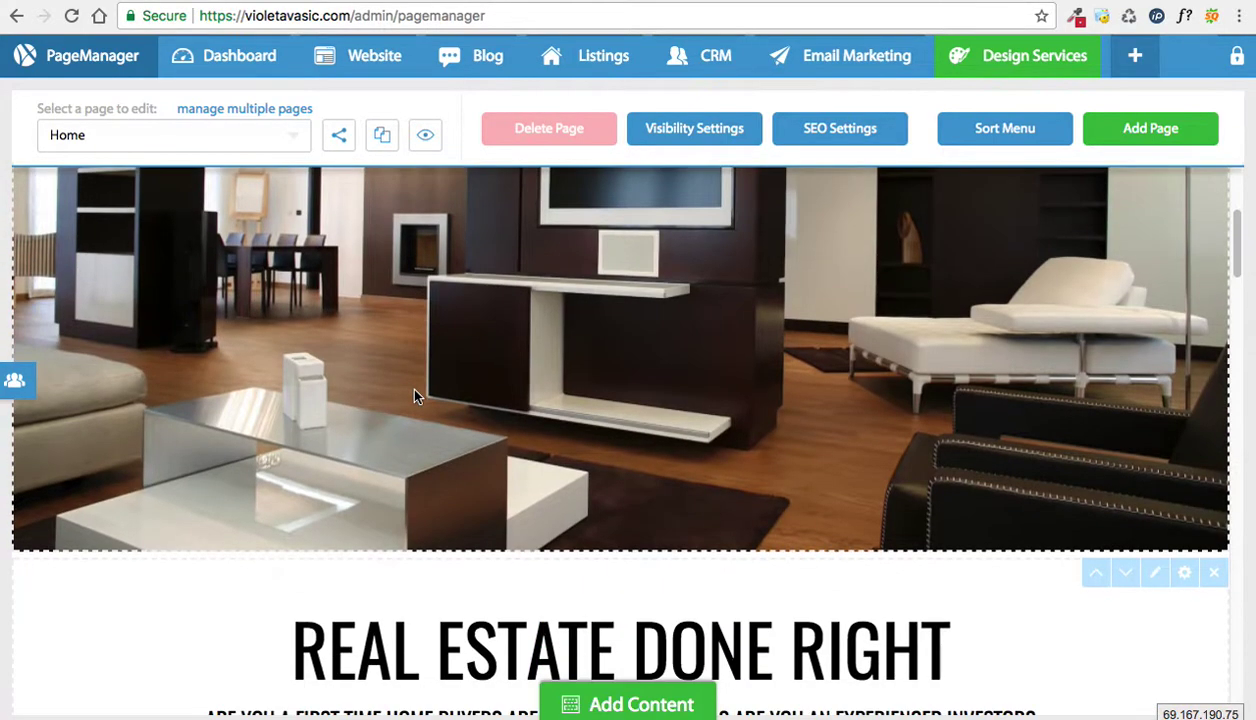
{"action": "left_click_drag", "start_coordinate": [38, 108], "coordinate": [125, 113]}
{"action": "left_click", "coordinate": [125, 113]}
{"action": "scroll", "coordinate": [358, 313], "scroll_direction": "down", "scroll_amount": 5}
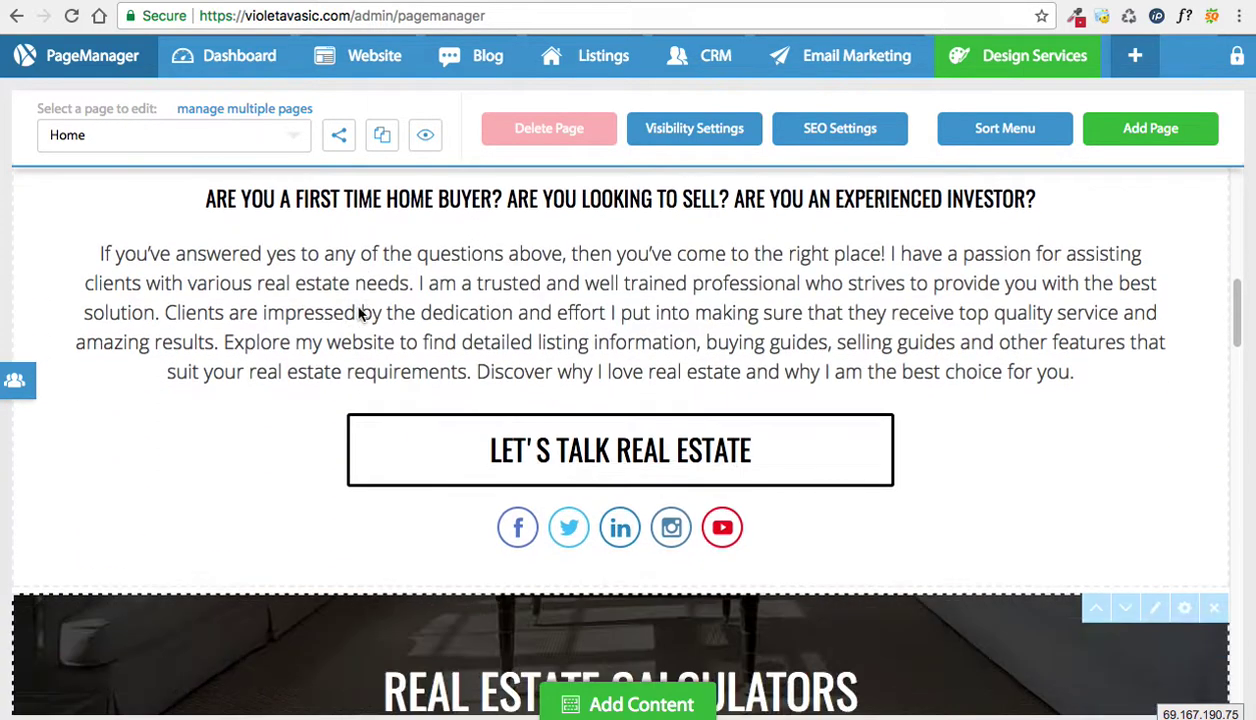
{"action": "scroll", "coordinate": [360, 310], "scroll_direction": "up", "scroll_amount": 1}
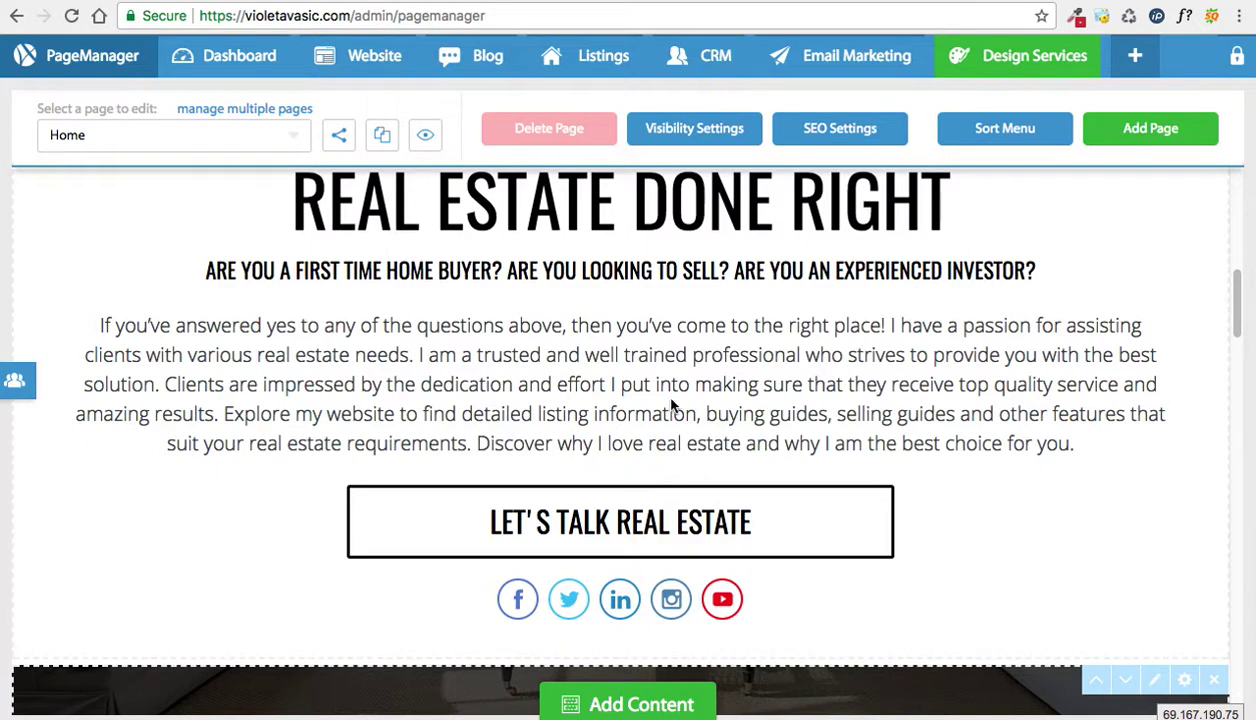
{"action": "scroll", "coordinate": [596, 424], "scroll_direction": "up", "scroll_amount": 1}
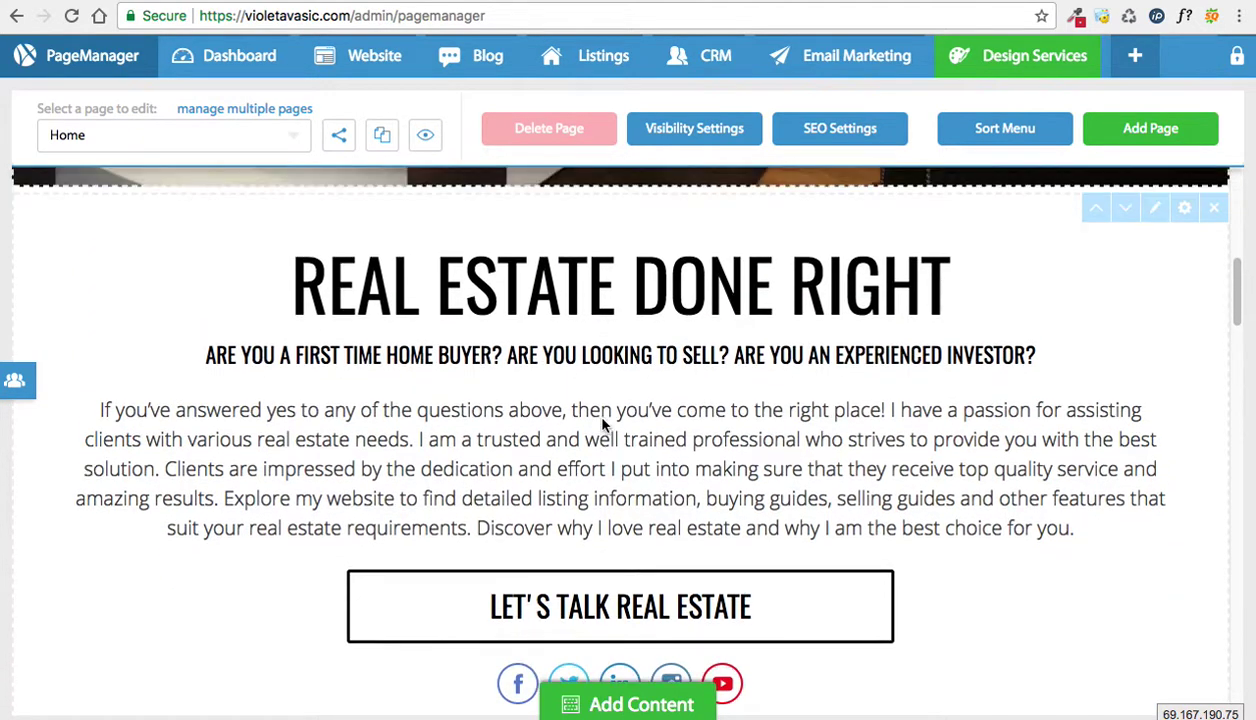
{"action": "left_click", "coordinate": [1155, 210]}
{"action": "scroll", "coordinate": [1155, 225], "scroll_direction": "down", "scroll_amount": 2}
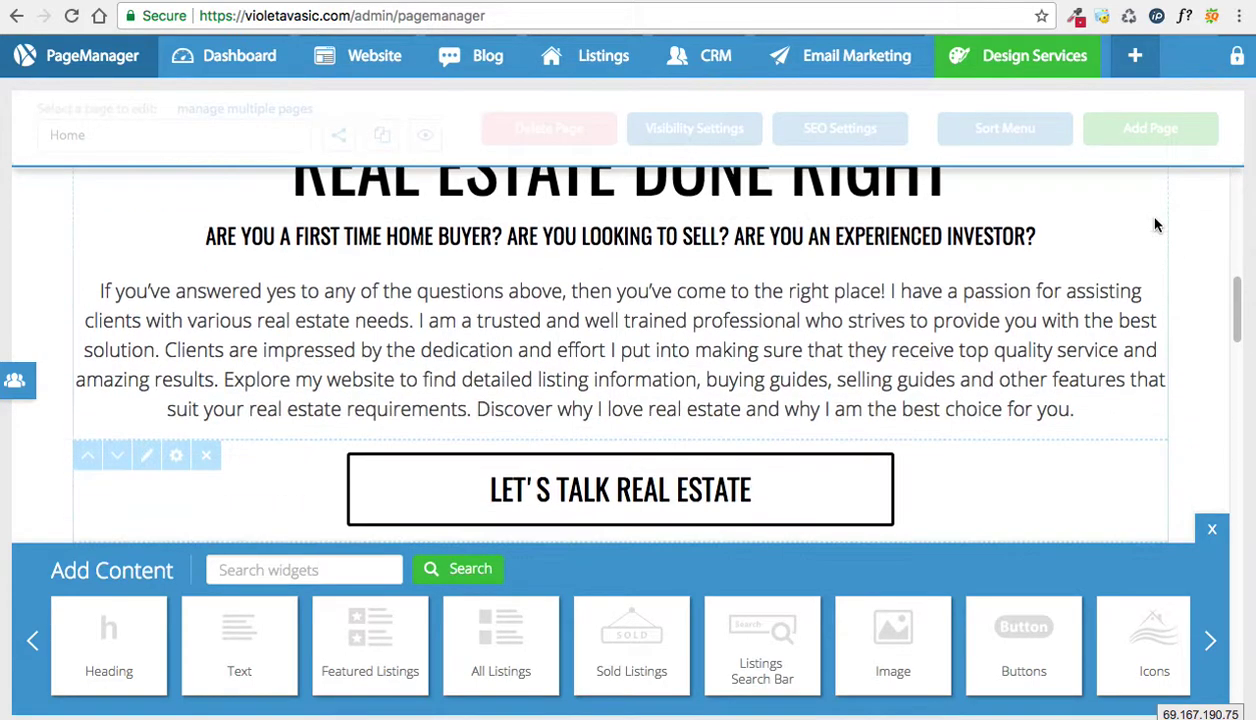
Step: Drag a Testimonials widget from the expanded Add Content list onto the Home page
{"action": "left_click", "coordinate": [1205, 645]}
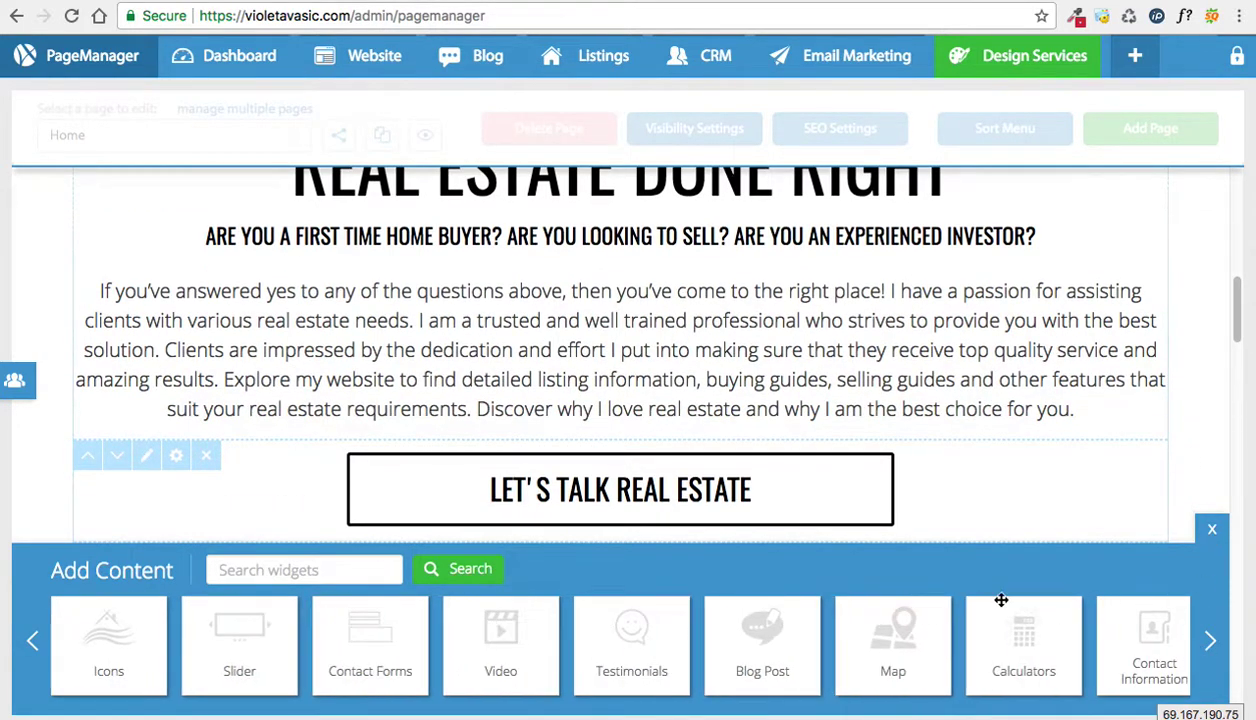
{"action": "left_click_drag", "start_coordinate": [642, 650], "coordinate": [684, 397]}
{"action": "scroll", "coordinate": [684, 397], "scroll_direction": "down", "scroll_amount": 1}
{"action": "left_click_drag", "start_coordinate": [656, 605], "coordinate": [579, 507]}
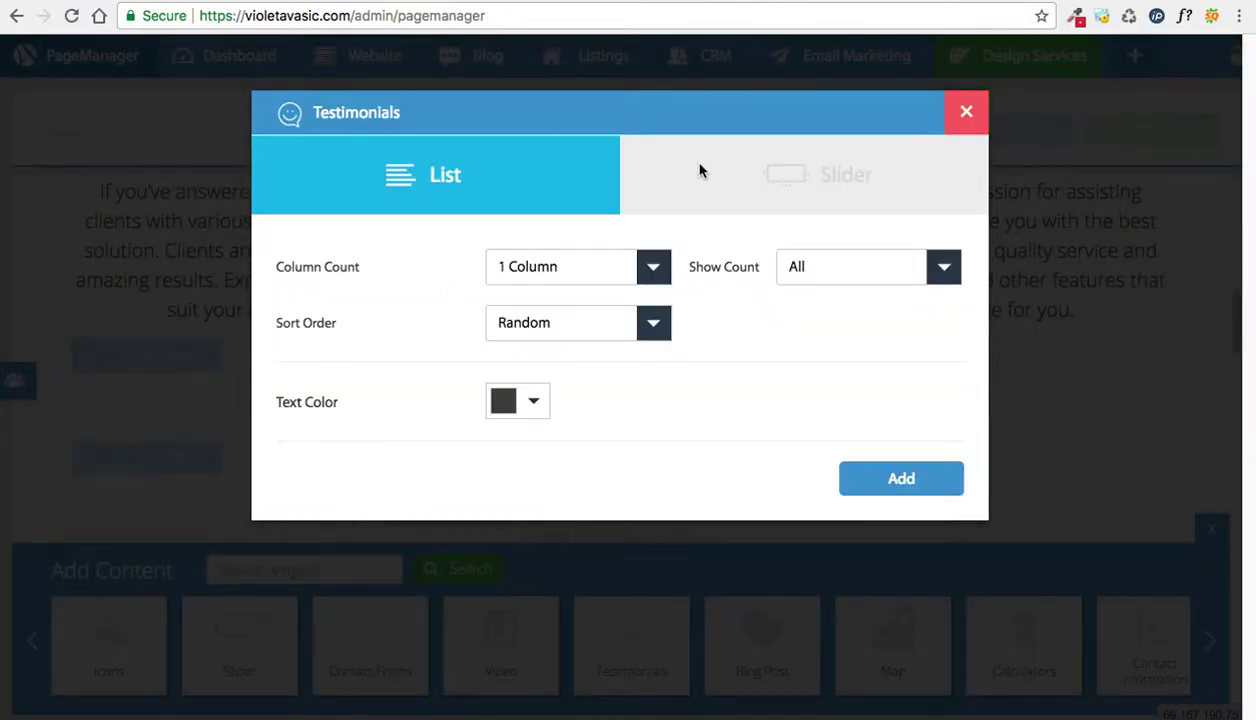
Step: Set the testimonials widget to List layout, 1 Column, Show All, Random sort, and add it
{"action": "left_click", "coordinate": [452, 187]}
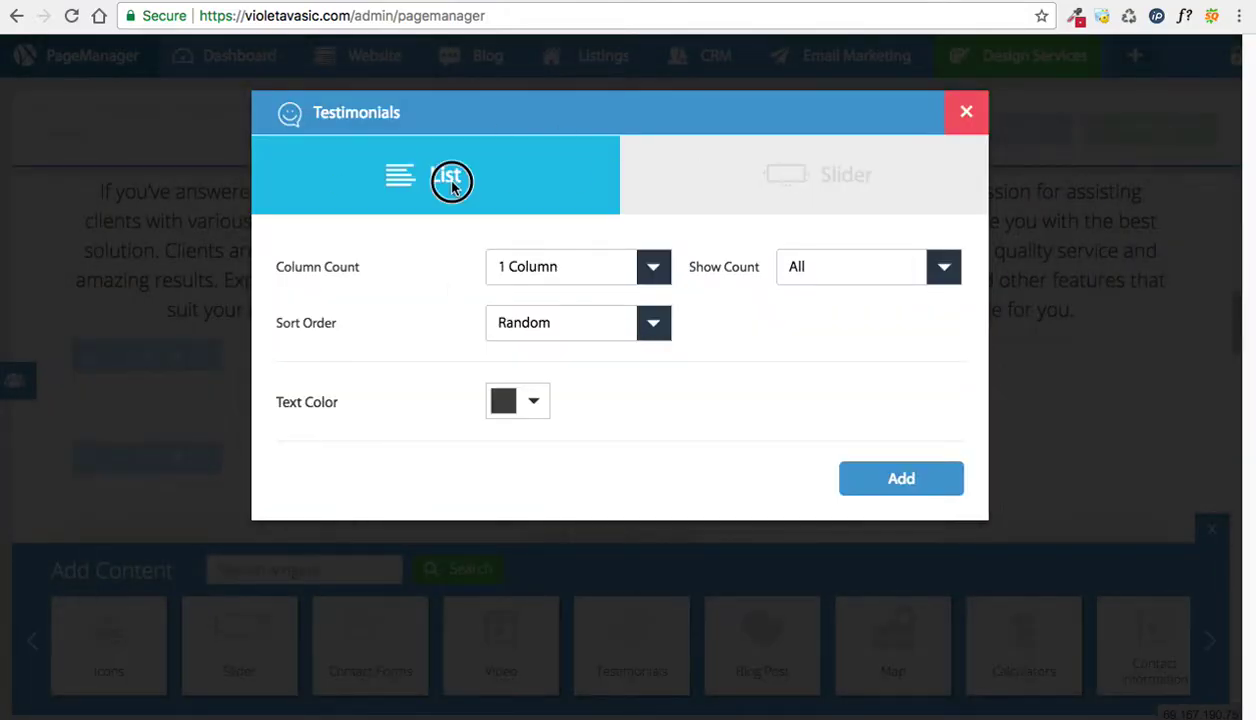
{"action": "left_click", "coordinate": [717, 180]}
{"action": "left_click", "coordinate": [547, 186]}
{"action": "left_click", "coordinate": [550, 322]}
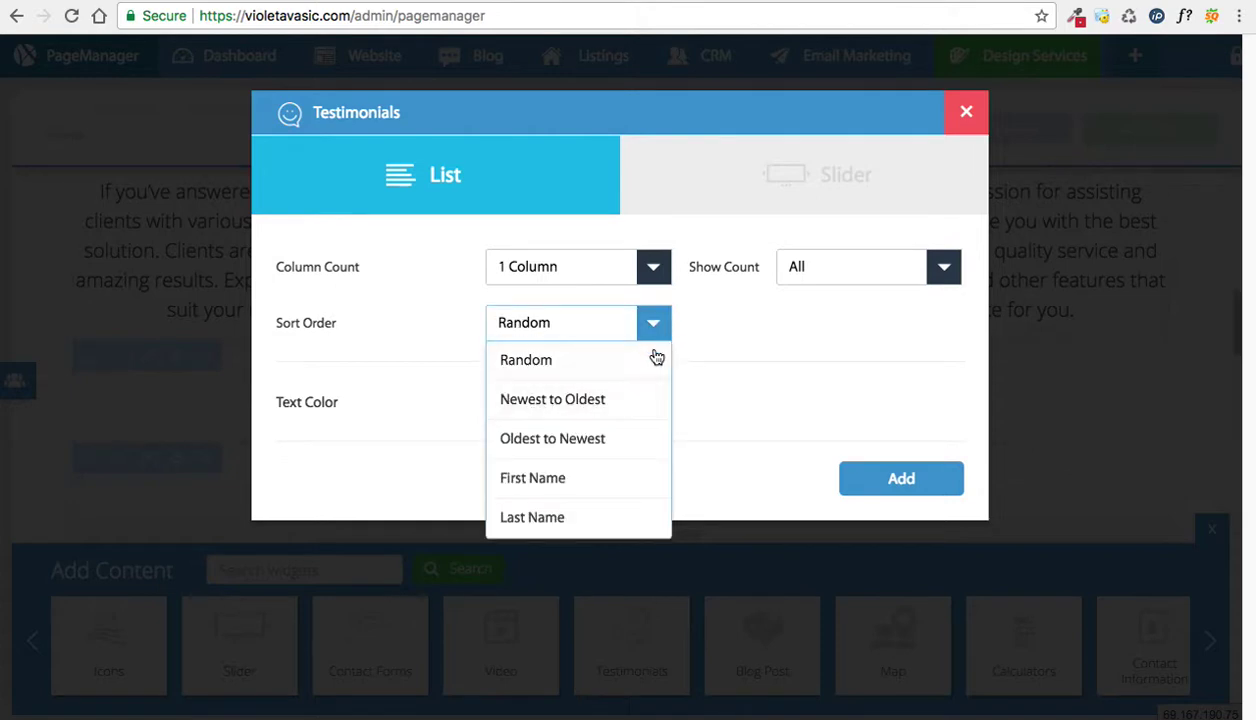
{"action": "left_click", "coordinate": [858, 262]}
{"action": "left_click", "coordinate": [601, 344]}
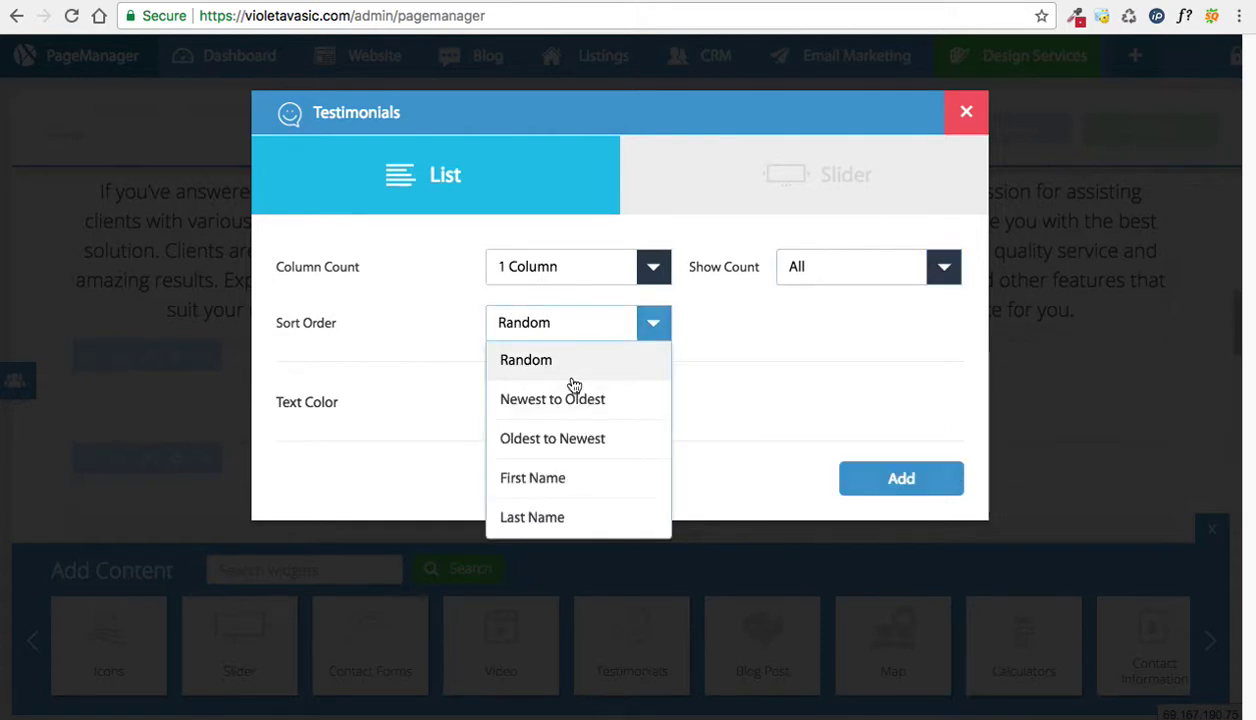
{"action": "left_click", "coordinate": [622, 372]}
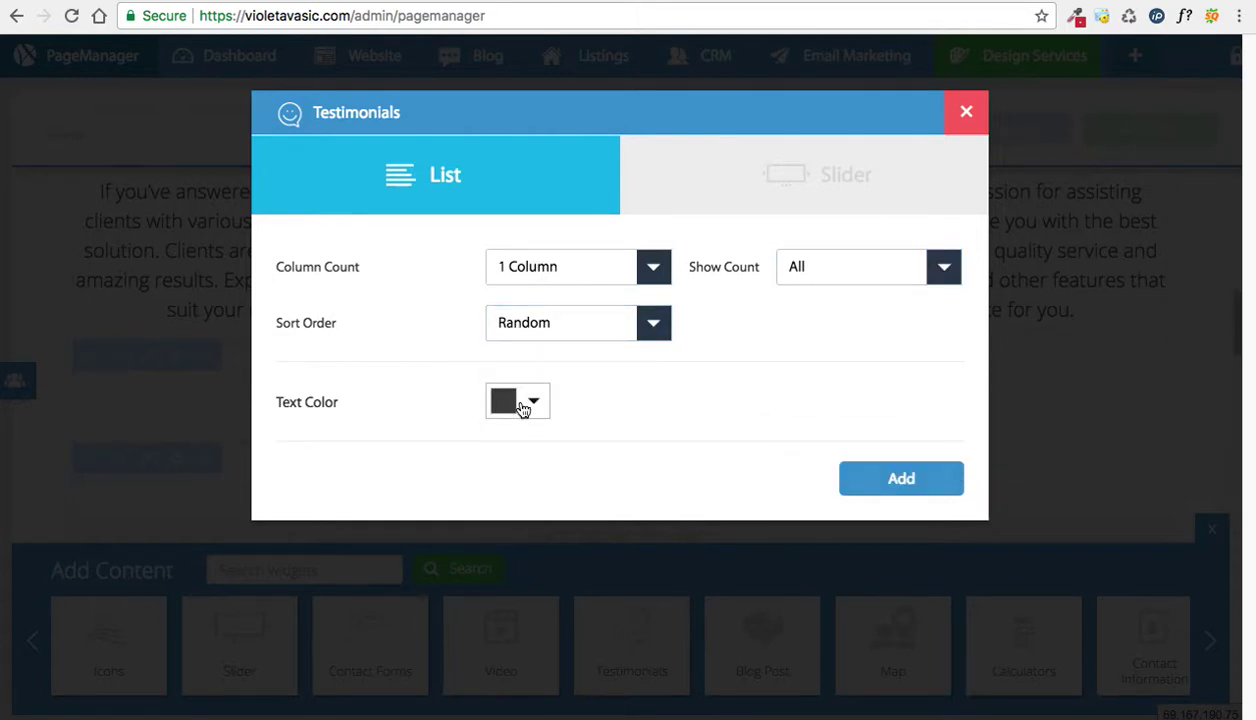
{"action": "left_click", "coordinate": [569, 280]}
{"action": "left_click", "coordinate": [715, 351]}
{"action": "left_click", "coordinate": [765, 204]}
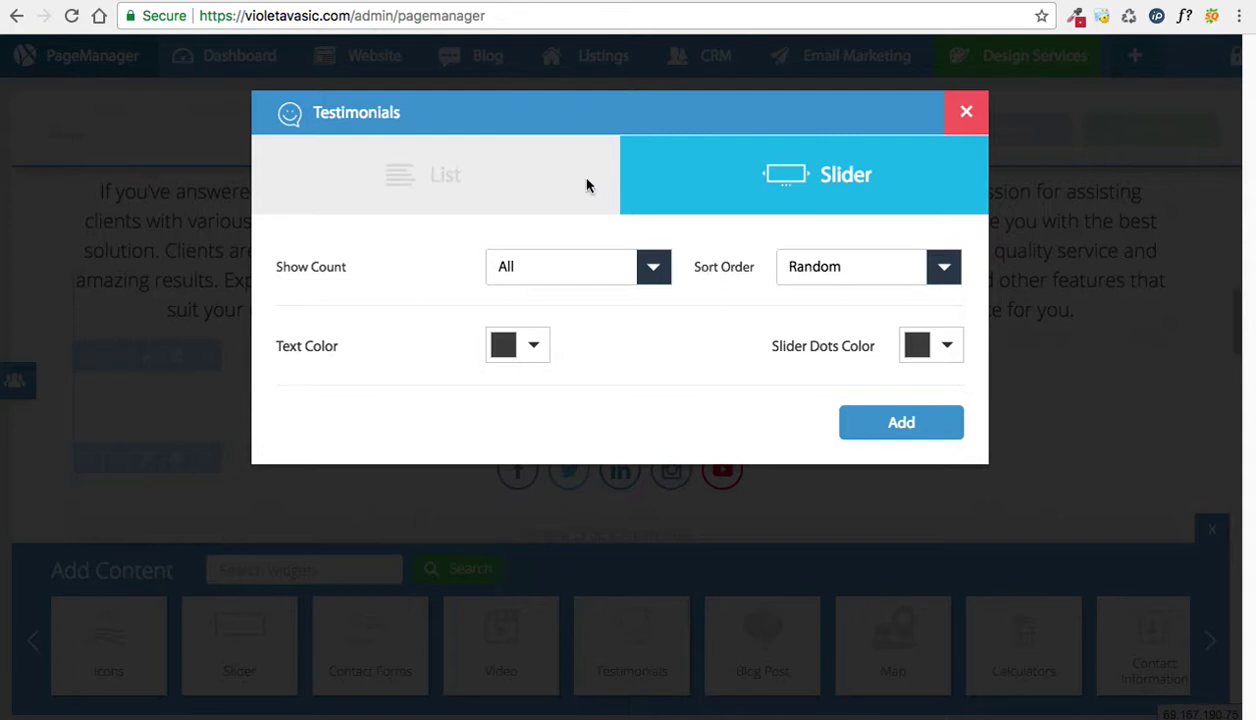
{"action": "left_click", "coordinate": [552, 172]}
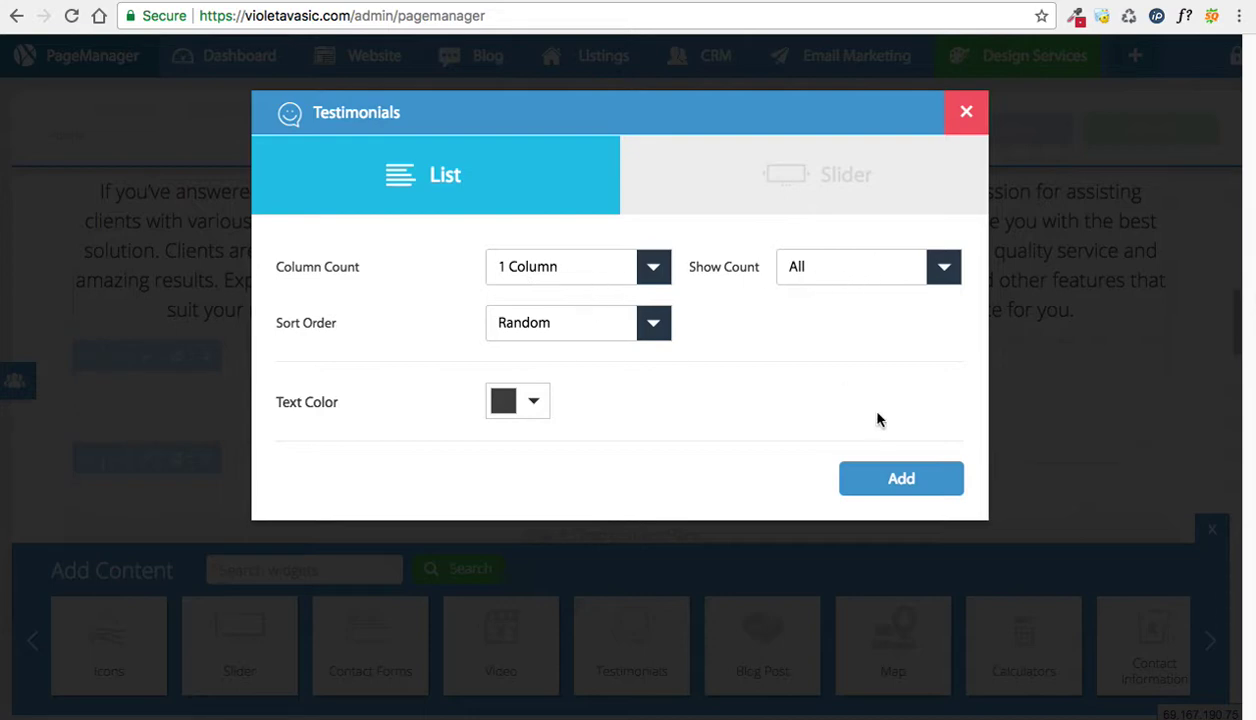
{"action": "left_click", "coordinate": [868, 477]}
{"action": "scroll", "coordinate": [510, 335], "scroll_direction": "up", "scroll_amount": 6}
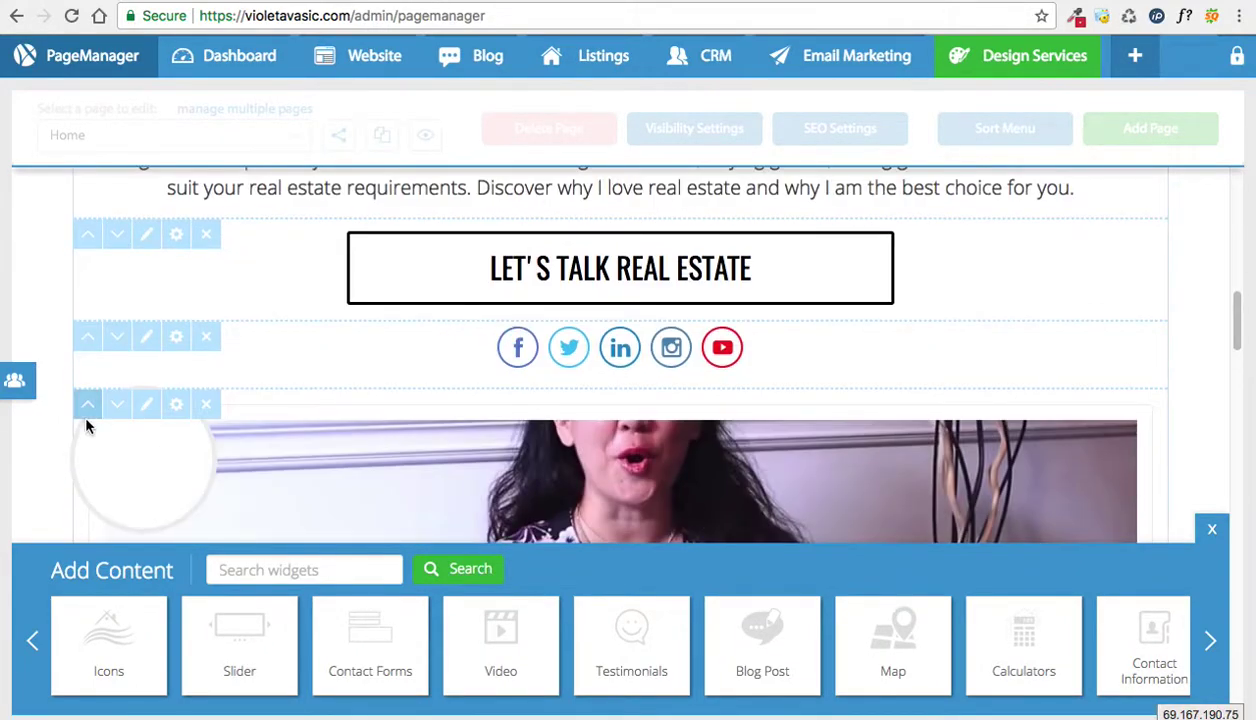
Step: Move the testimonial widget above the social icons row and preview the live Home page
{"action": "left_click", "coordinate": [87, 406]}
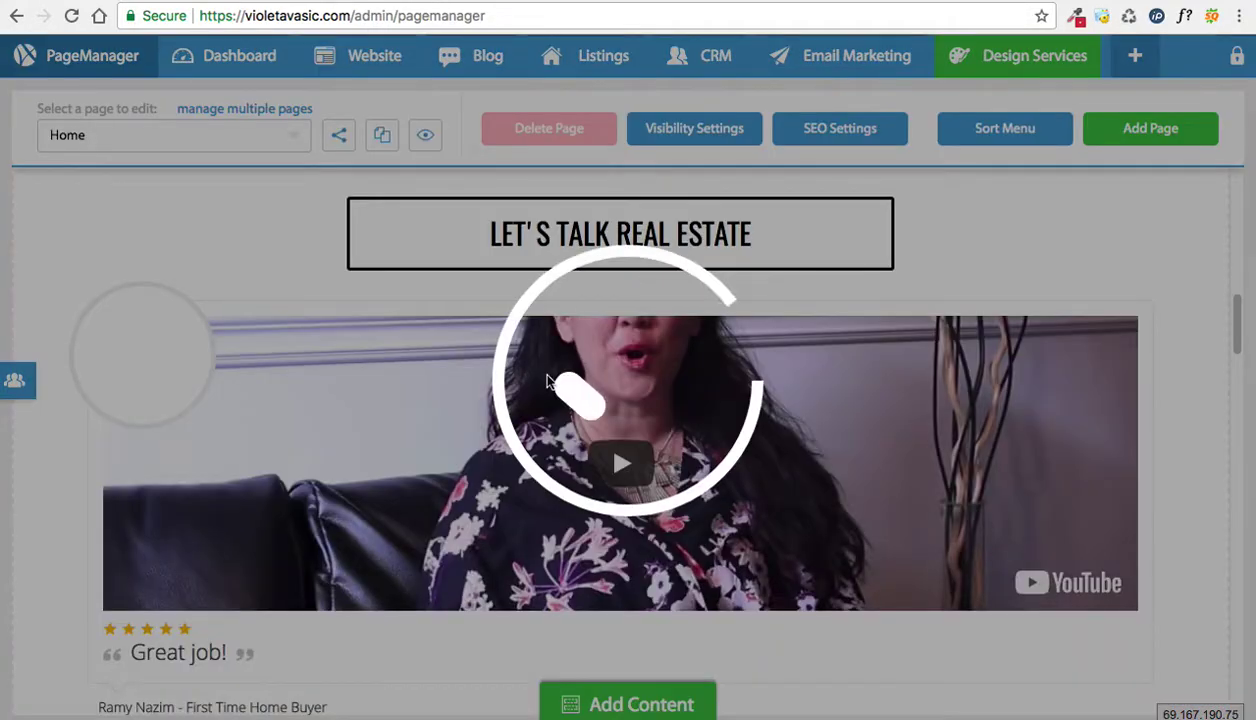
{"action": "scroll", "coordinate": [1013, 364], "scroll_direction": "down", "scroll_amount": 2}
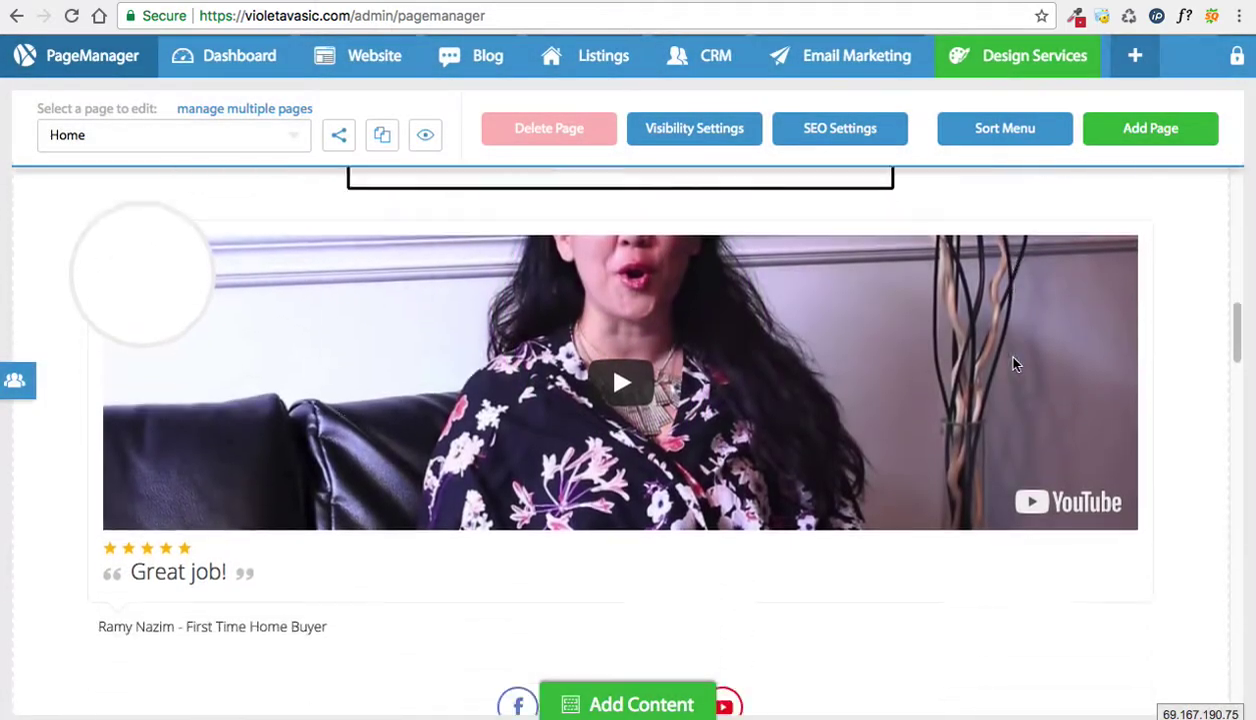
{"action": "scroll", "coordinate": [900, 380], "scroll_direction": "down", "scroll_amount": 4}
{"action": "scroll", "coordinate": [815, 270], "scroll_direction": "up", "scroll_amount": 3}
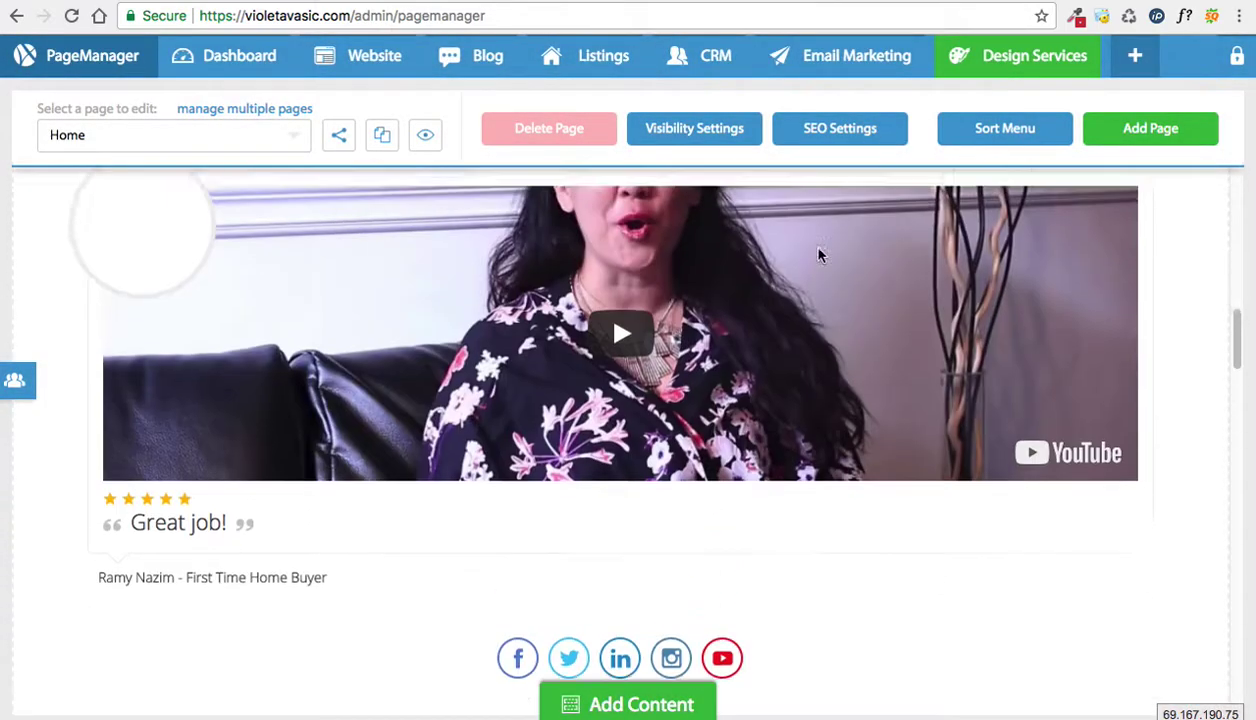
{"action": "scroll", "coordinate": [818, 255], "scroll_direction": "up", "scroll_amount": 6}
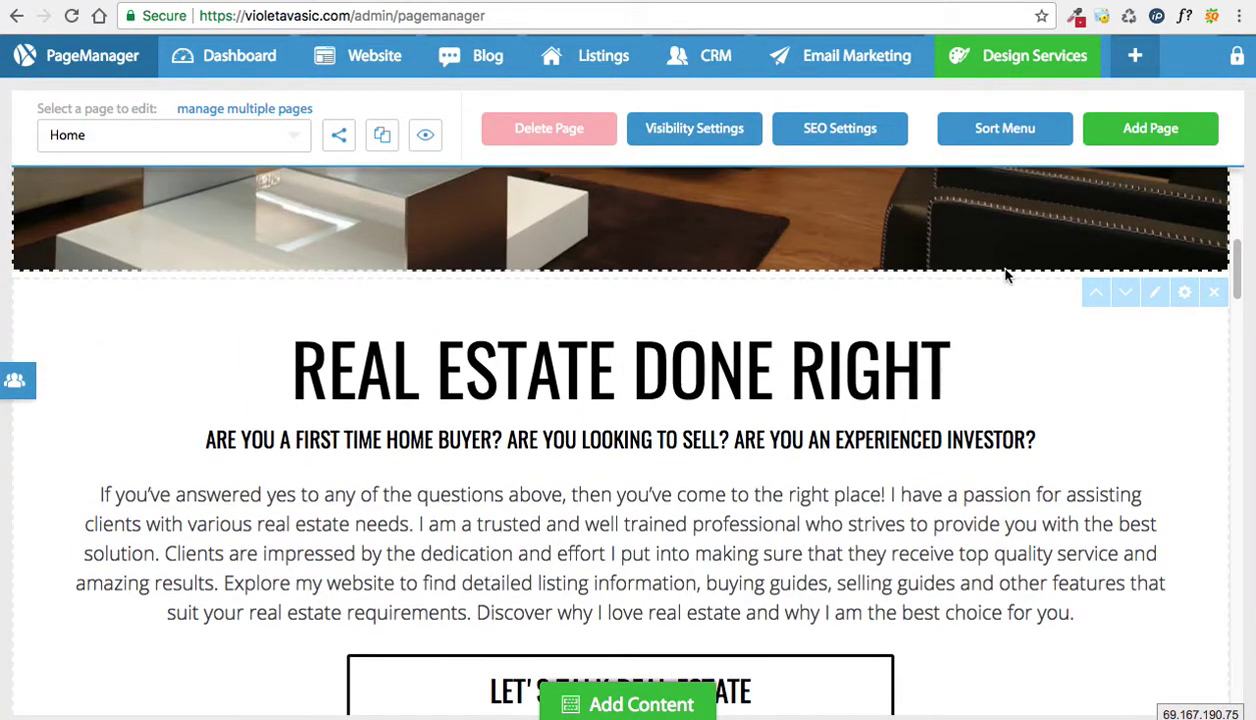
{"action": "scroll", "coordinate": [1006, 276], "scroll_direction": "up", "scroll_amount": 2}
{"action": "left_click", "coordinate": [425, 134]}
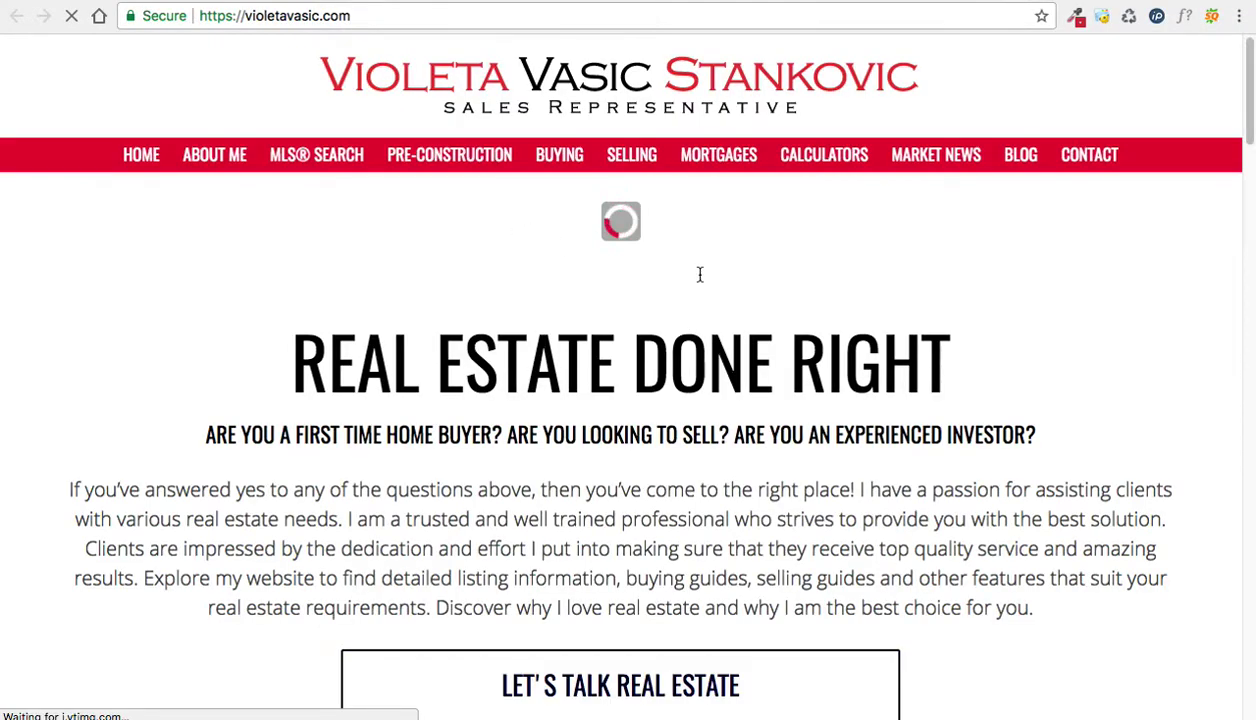
Step: Scroll down the live homepage and play the five-star 'Great job!' testimonial video
{"action": "scroll", "coordinate": [698, 278], "scroll_direction": "down", "scroll_amount": 5}
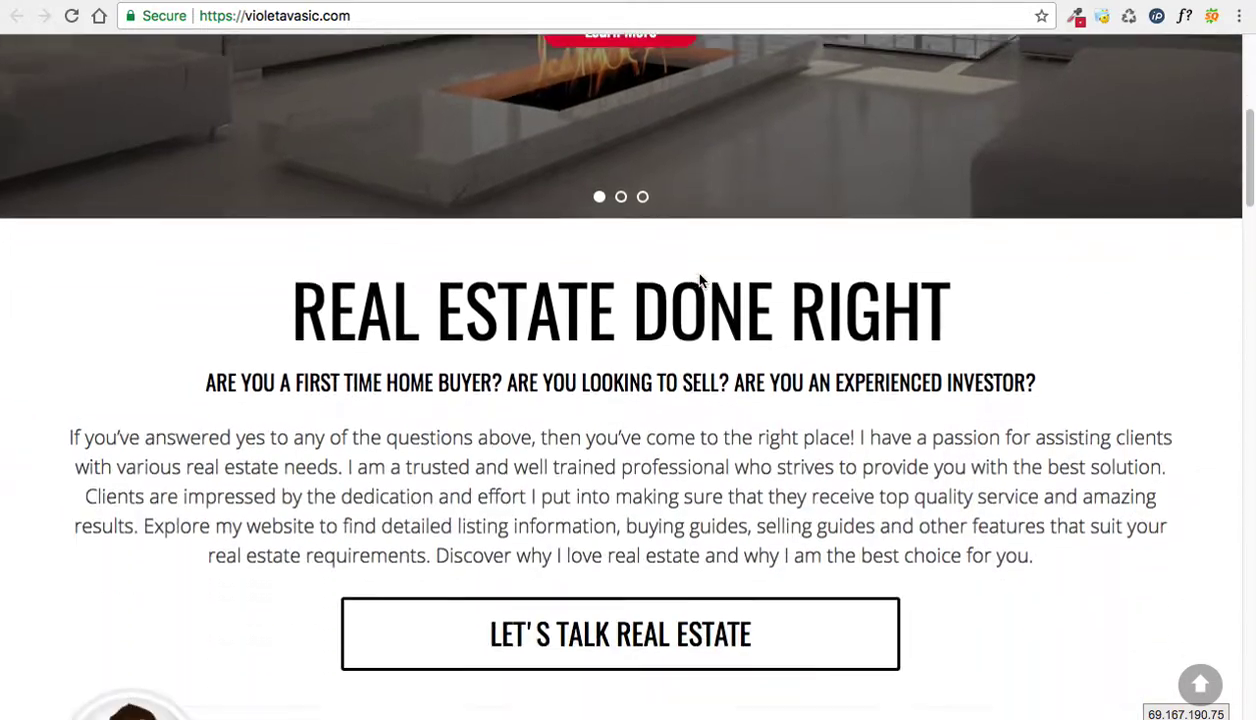
{"action": "scroll", "coordinate": [700, 280], "scroll_direction": "down", "scroll_amount": 5}
{"action": "left_click", "coordinate": [618, 400]}
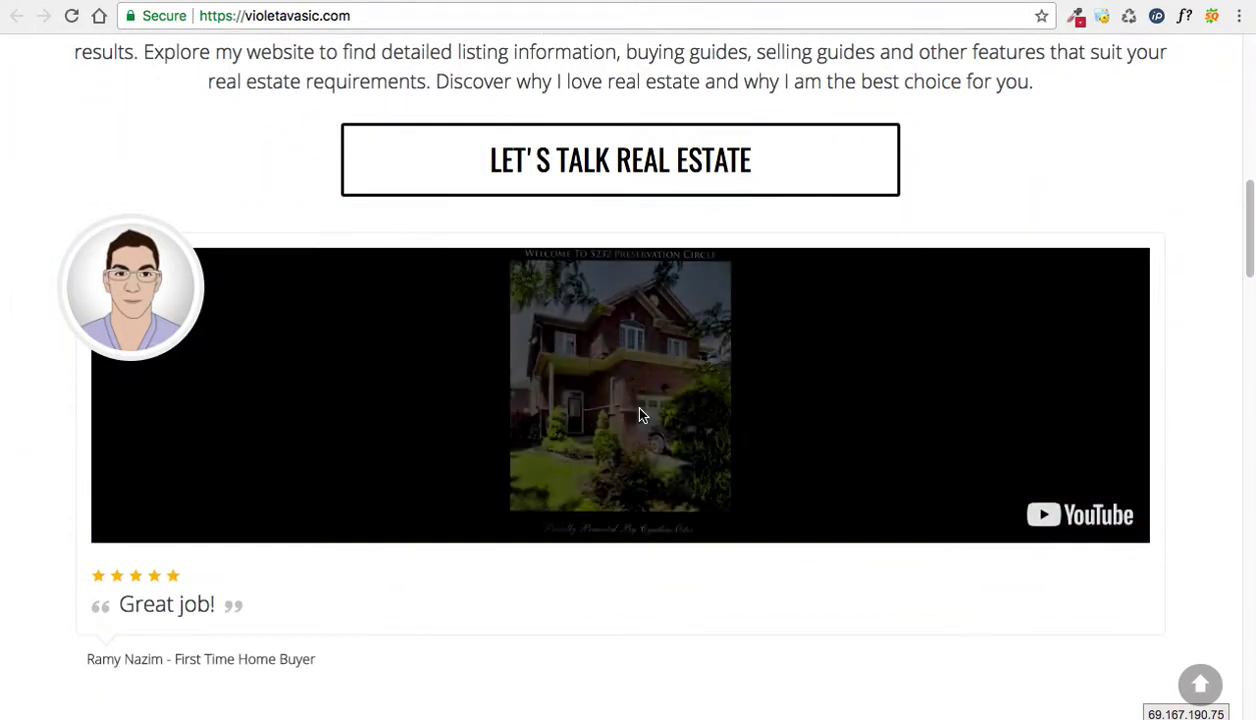
Step: Select the testimonial text, clear the selection, and scroll back to the top
{"action": "scroll", "coordinate": [313, 450], "scroll_direction": "down", "scroll_amount": 1}
{"action": "left_click_drag", "start_coordinate": [119, 527], "coordinate": [213, 521]}
{"action": "left_click", "coordinate": [308, 575]}
{"action": "scroll", "coordinate": [307, 573], "scroll_direction": "up", "scroll_amount": 1}
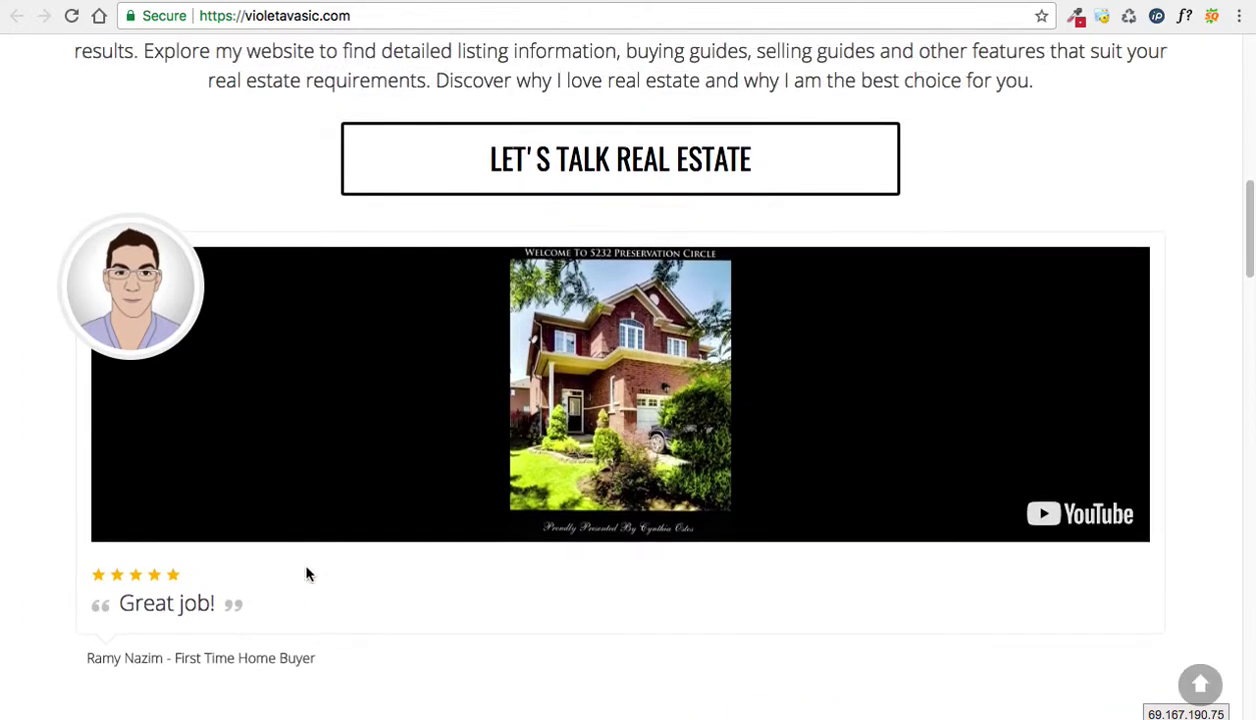
{"action": "scroll", "coordinate": [308, 572], "scroll_direction": "up", "scroll_amount": 1}
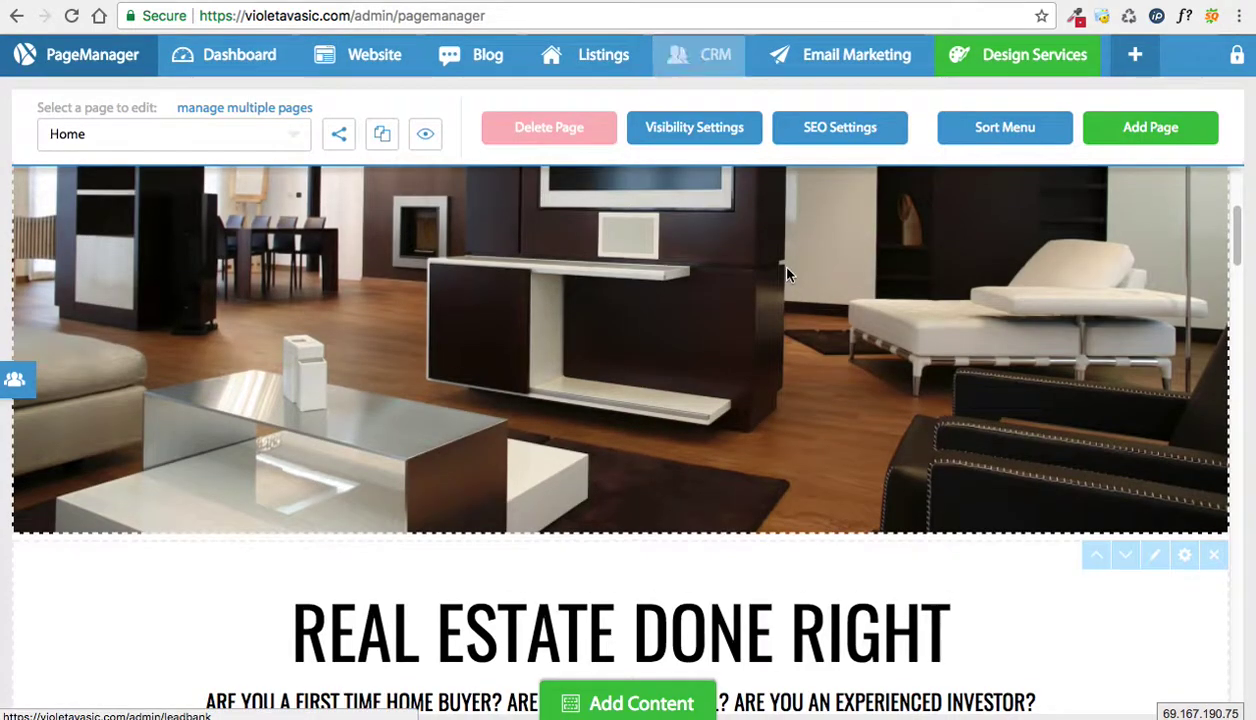
Step: Delete the testimonial video row from the Home page's intro section and confirm removal
{"action": "scroll", "coordinate": [771, 261], "scroll_direction": "down", "scroll_amount": 5}
{"action": "scroll", "coordinate": [787, 272], "scroll_direction": "up", "scroll_amount": 2}
{"action": "left_click", "coordinate": [1130, 255]}
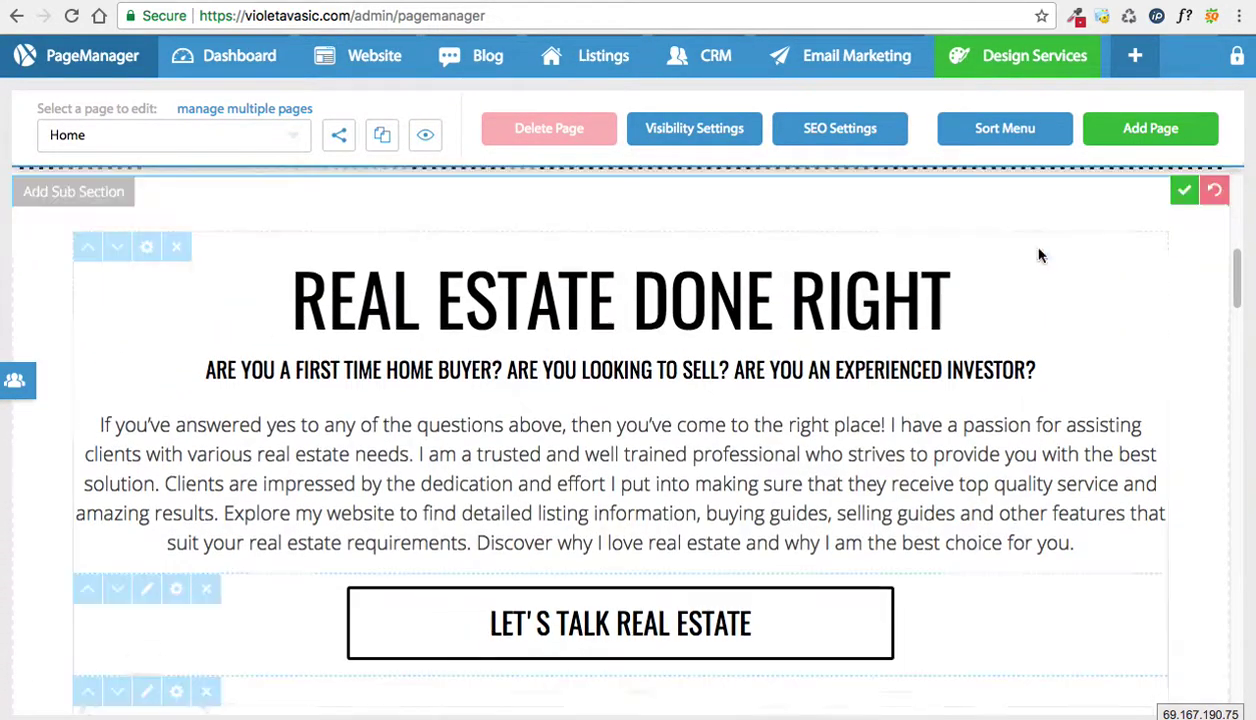
{"action": "scroll", "coordinate": [650, 291], "scroll_direction": "down", "scroll_amount": 3}
{"action": "left_click", "coordinate": [206, 414]}
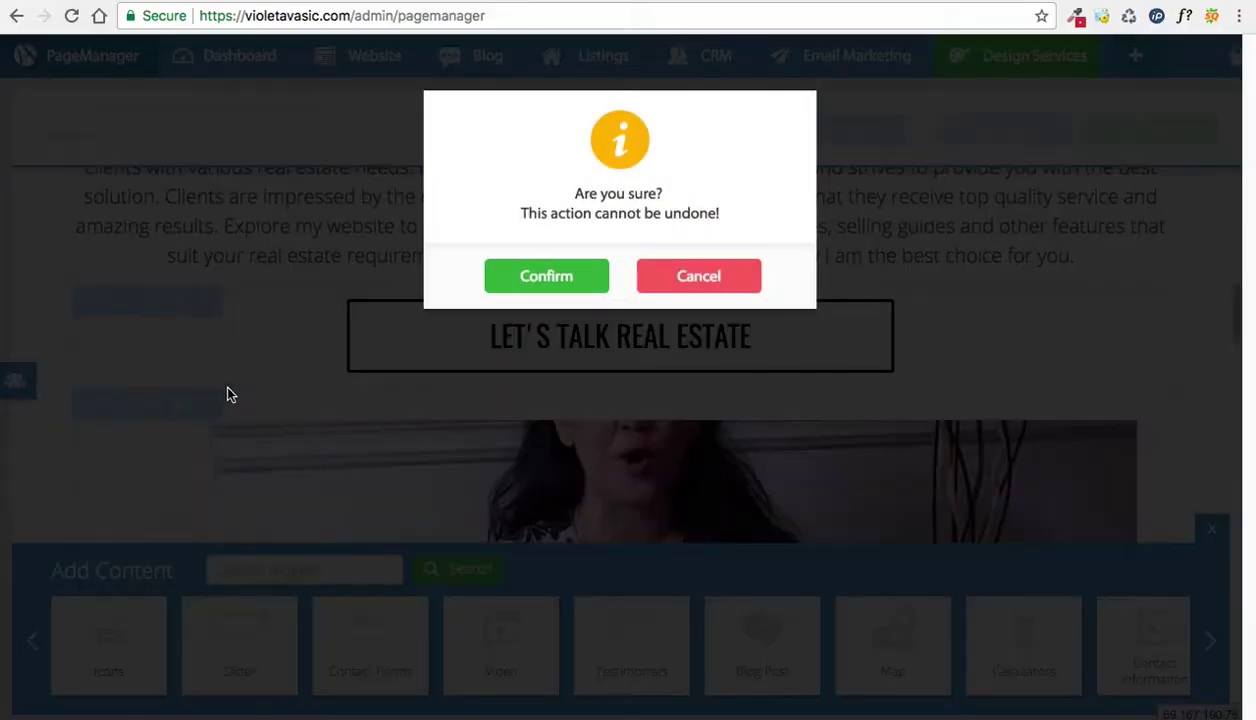
{"action": "left_click", "coordinate": [541, 286]}
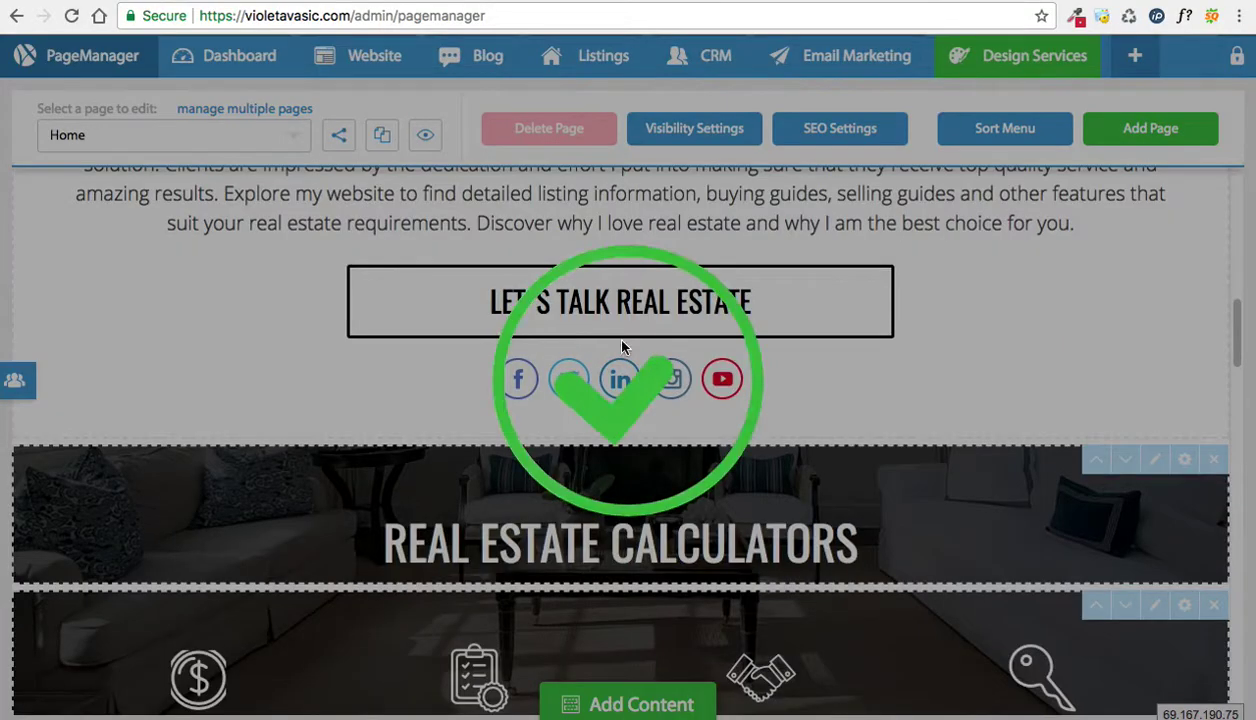
{"action": "scroll", "coordinate": [785, 421], "scroll_direction": "up", "scroll_amount": 3}
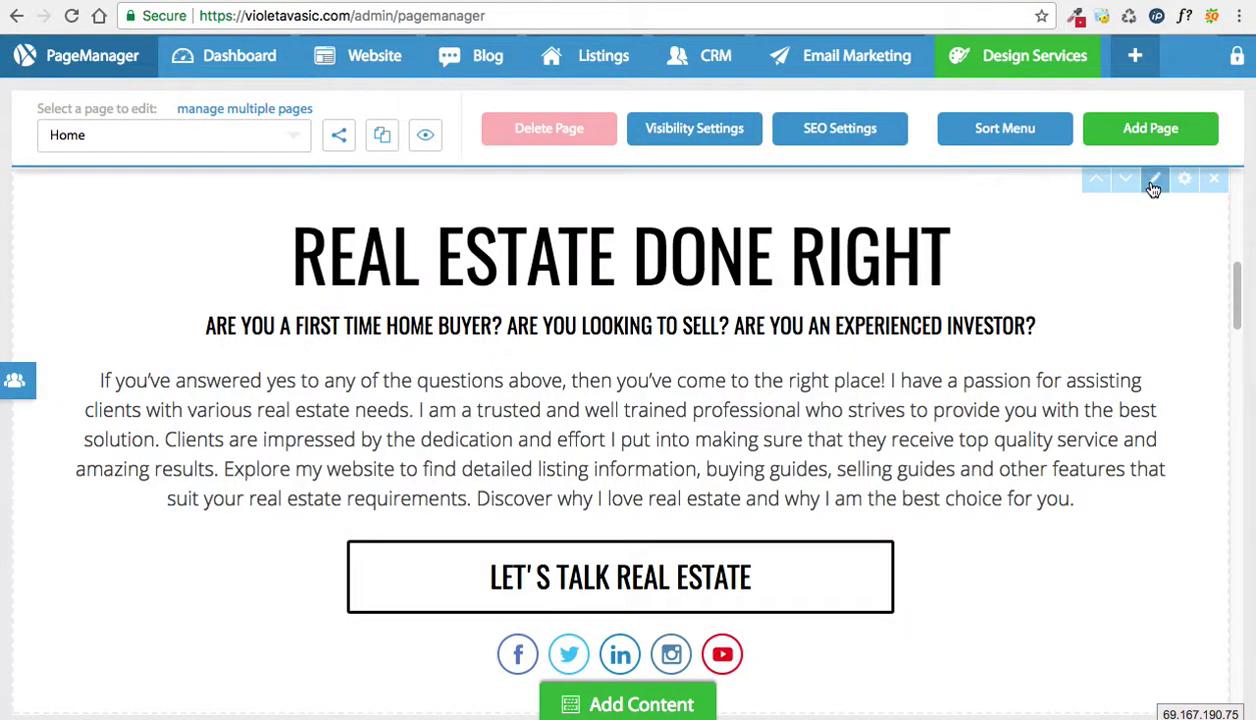
Step: Switch to the live site tab and scroll through the updated Home page
{"action": "left_click", "coordinate": [790, 2]}
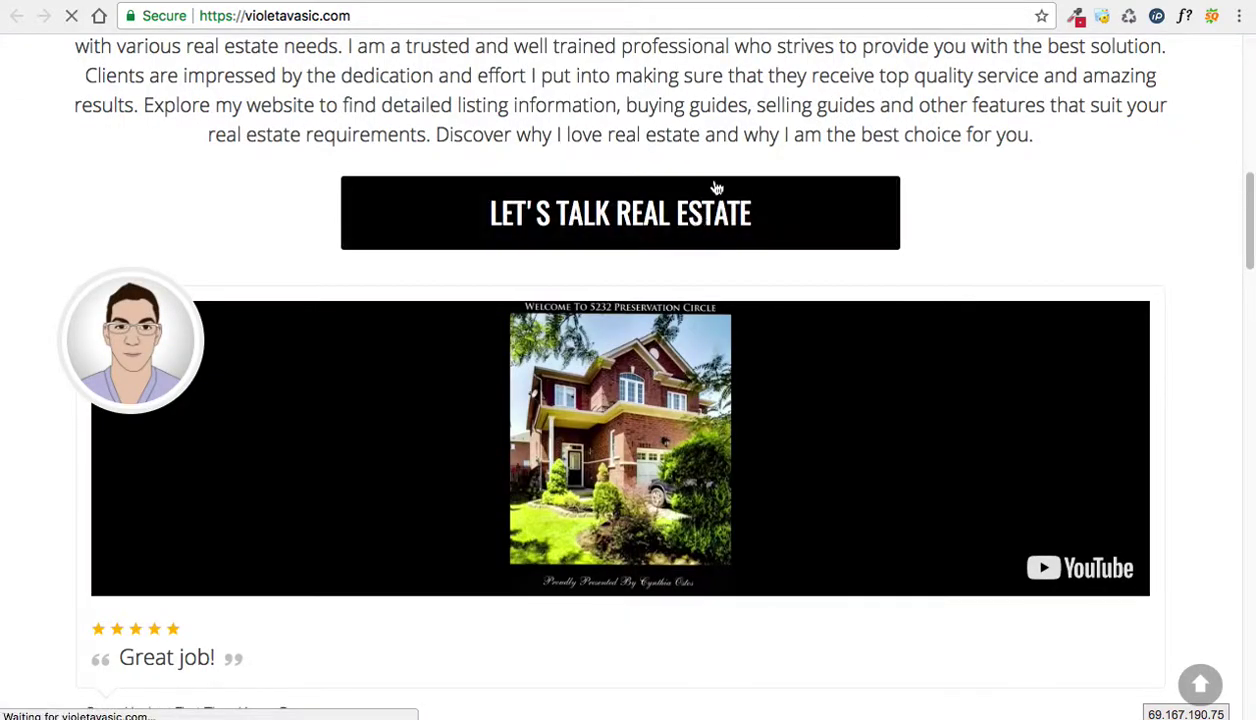
{"action": "scroll", "coordinate": [720, 250], "scroll_direction": "down", "scroll_amount": 10}
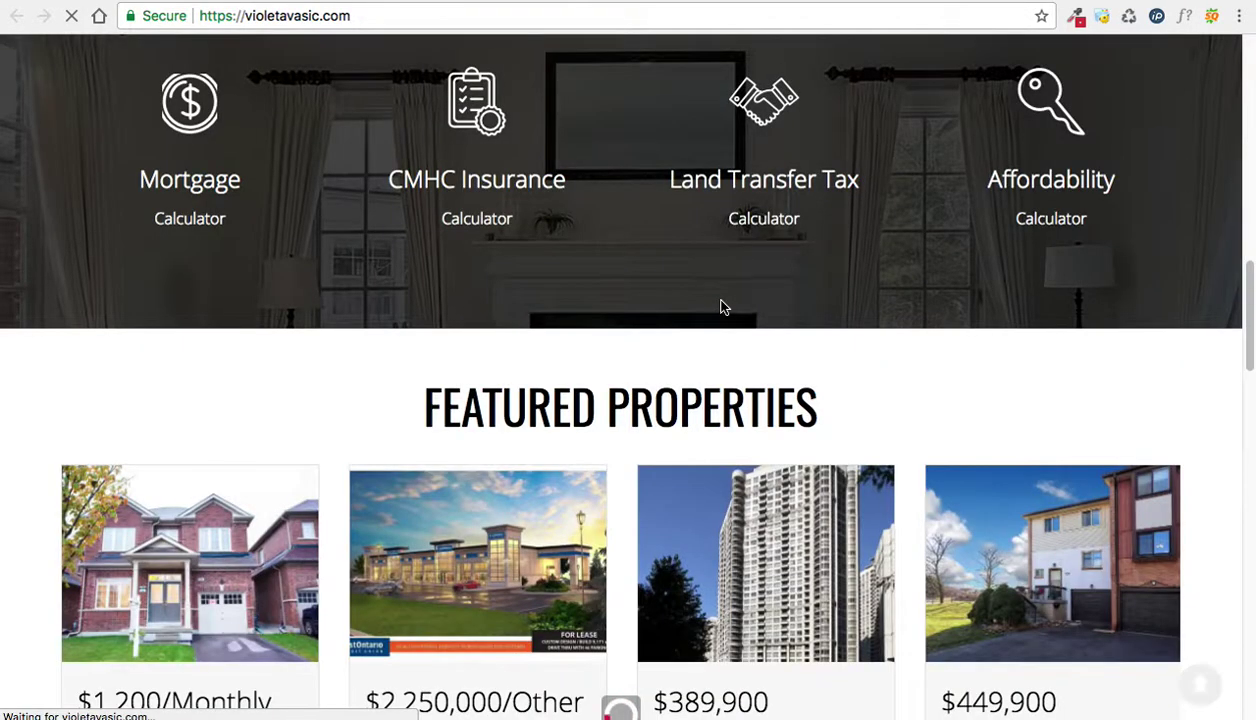
{"action": "scroll", "coordinate": [724, 307], "scroll_direction": "up", "scroll_amount": 15}
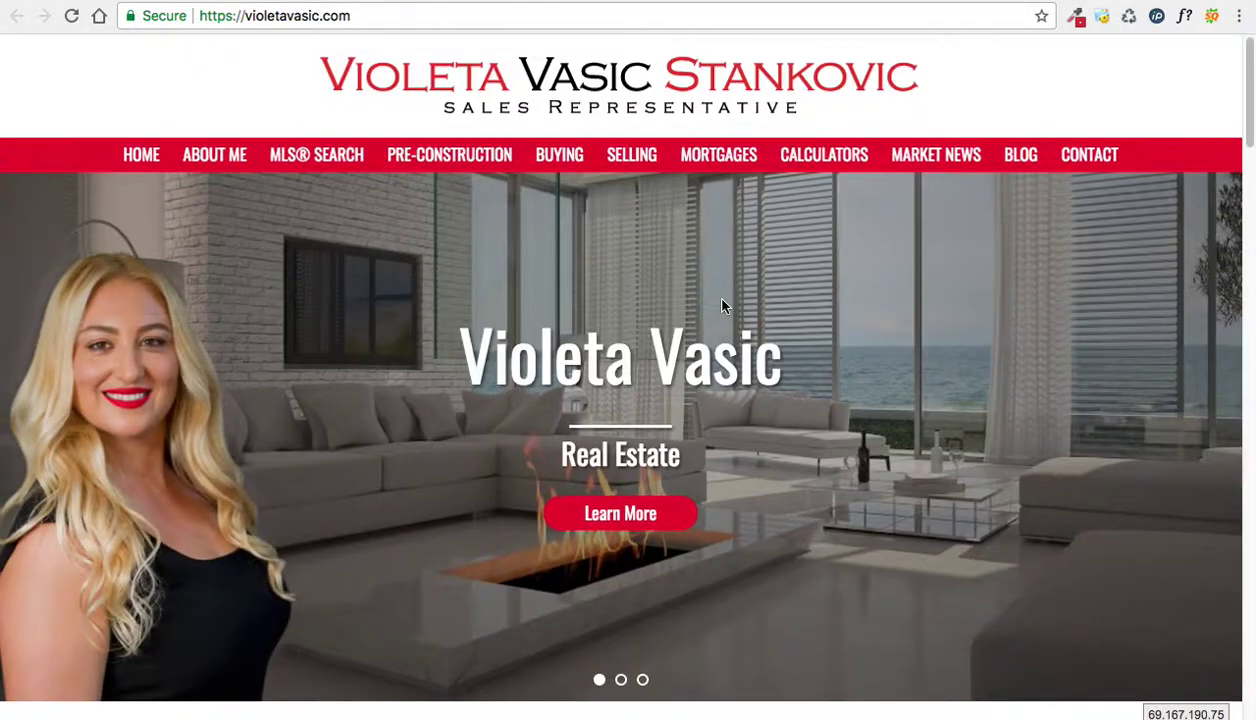